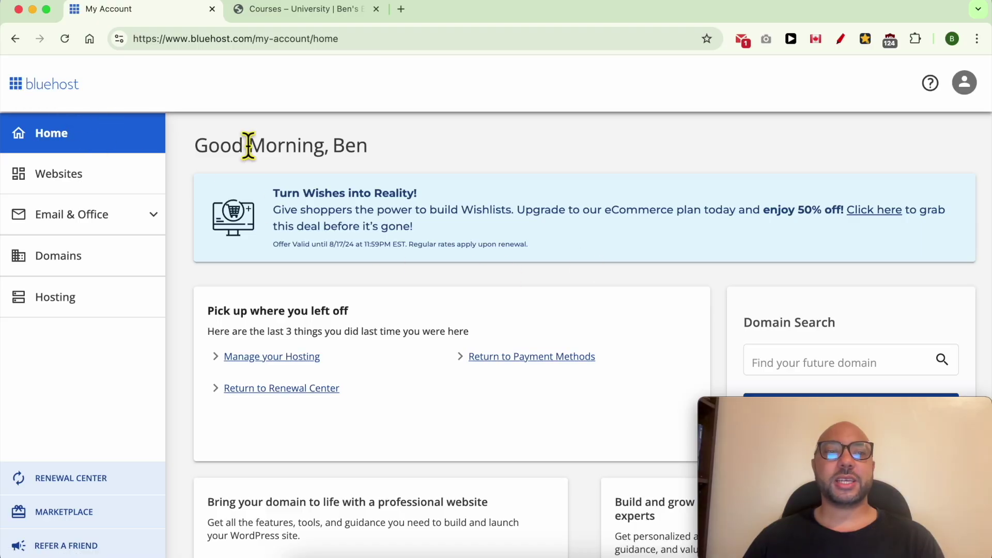
Launch cPanel from the benstestingdomain.com site's Advanced settings in Bluehost's Websites list
{"action": "left_click", "coordinate": [96, 183]}
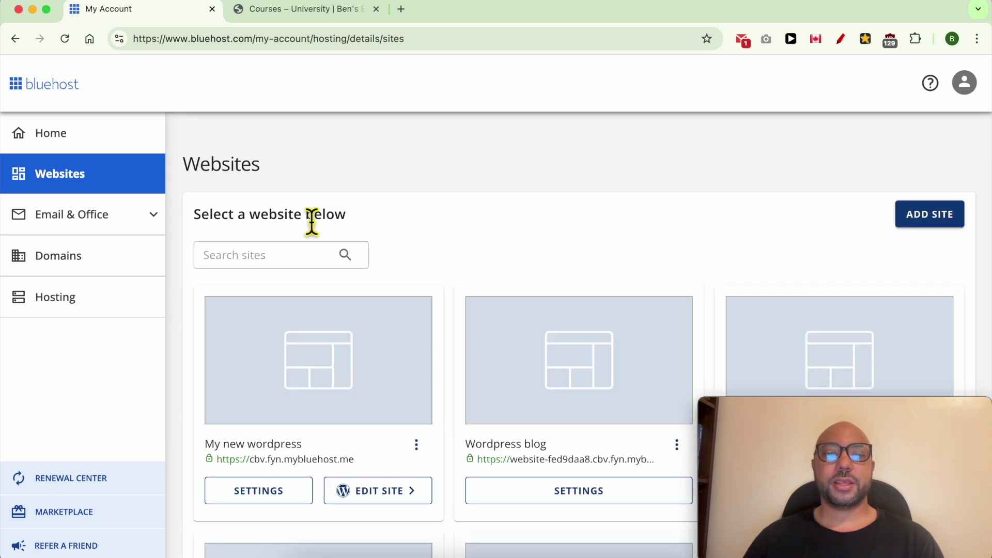
{"action": "scroll", "coordinate": [327, 226], "scroll_direction": "down", "scroll_amount": 6}
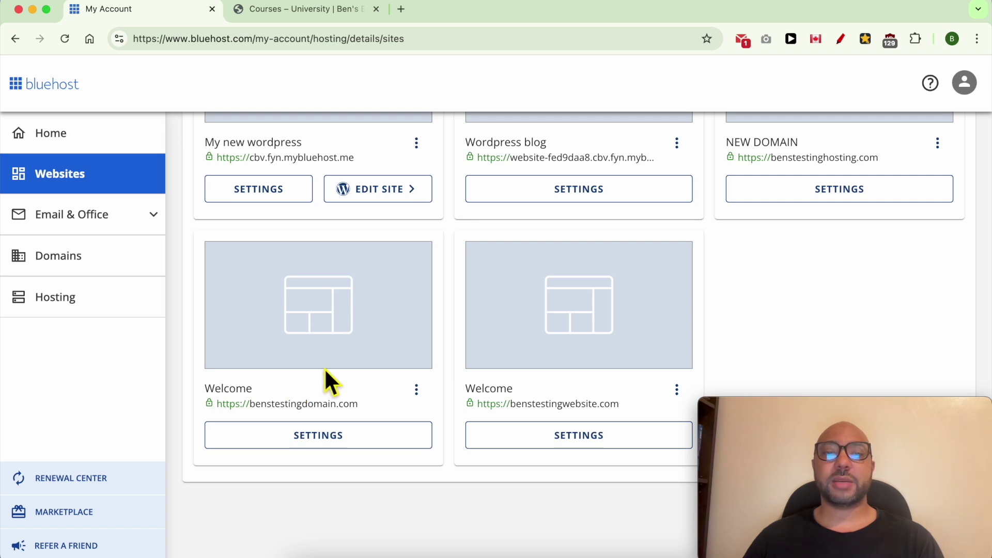
{"action": "left_click", "coordinate": [327, 437]}
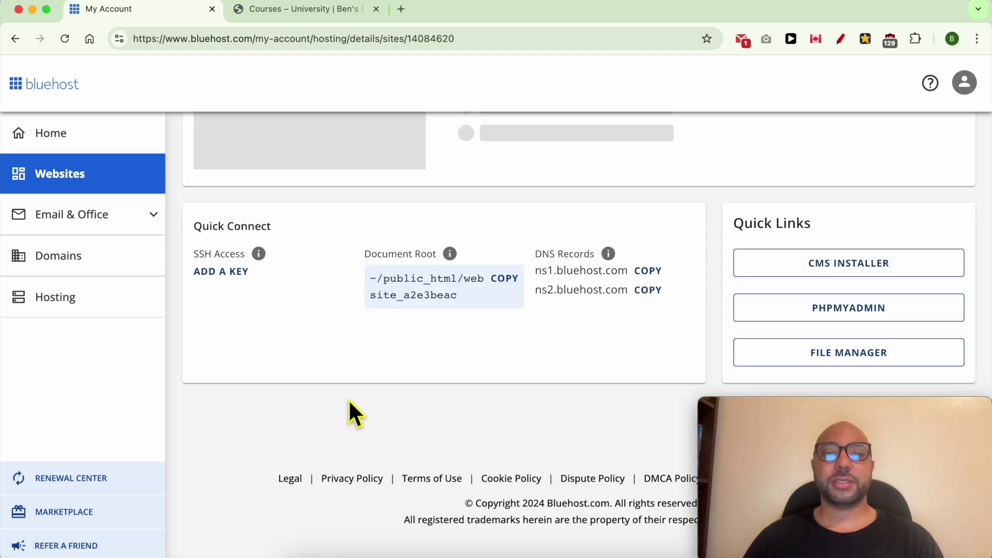
{"action": "scroll", "coordinate": [353, 365], "scroll_direction": "up", "scroll_amount": 5}
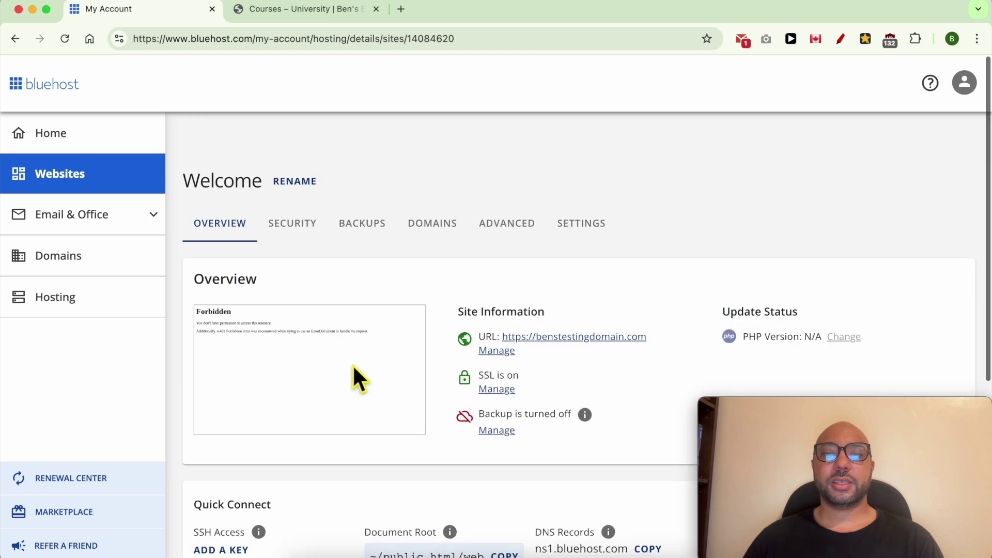
{"action": "left_click", "coordinate": [521, 235]}
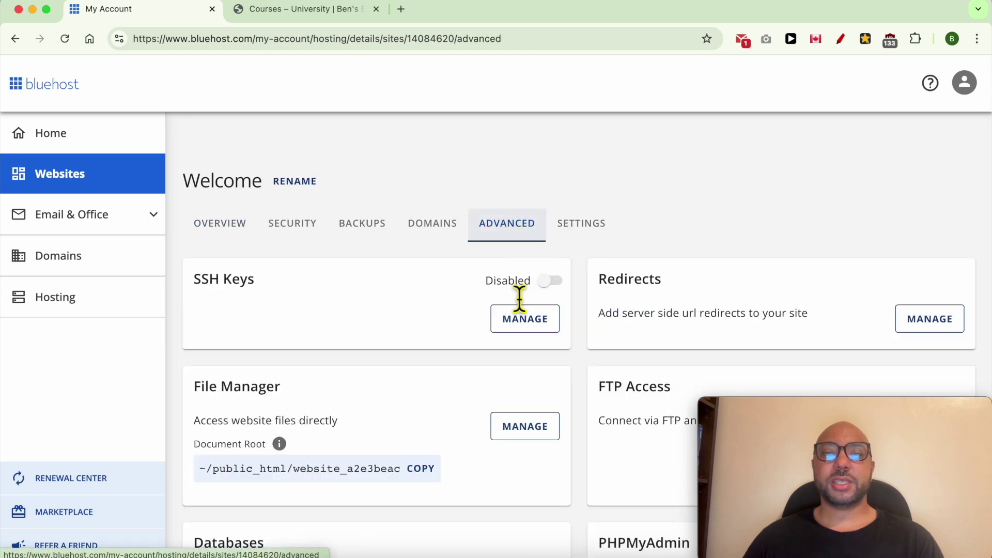
{"action": "scroll", "coordinate": [465, 336], "scroll_direction": "down", "scroll_amount": 2}
{"action": "scroll", "coordinate": [454, 337], "scroll_direction": "down", "scroll_amount": 10}
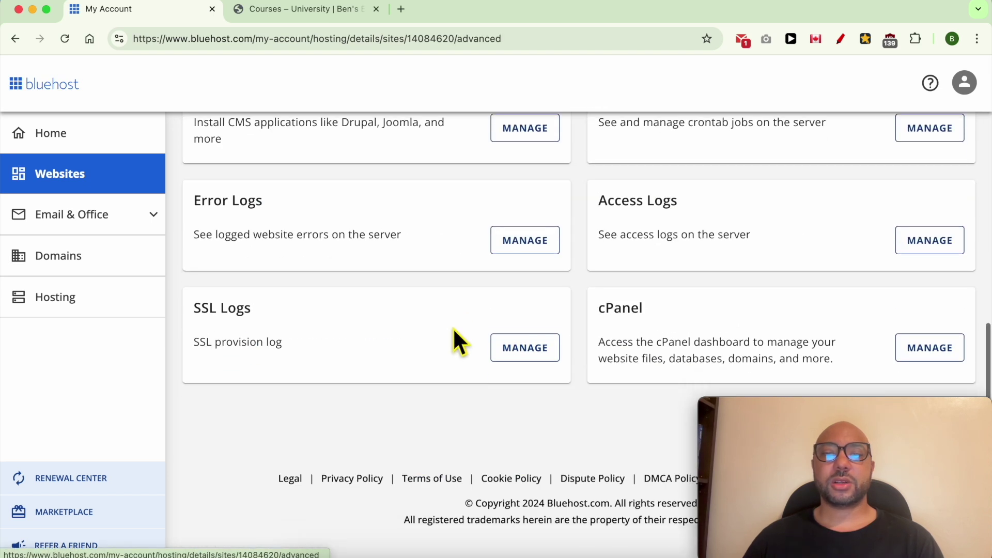
{"action": "double_click", "coordinate": [621, 308]}
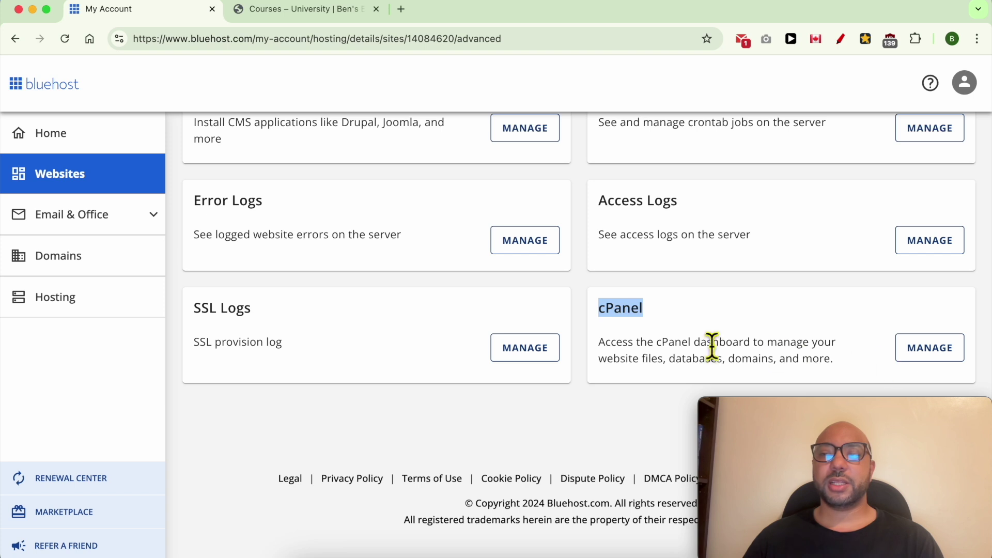
{"action": "left_click", "coordinate": [915, 353]}
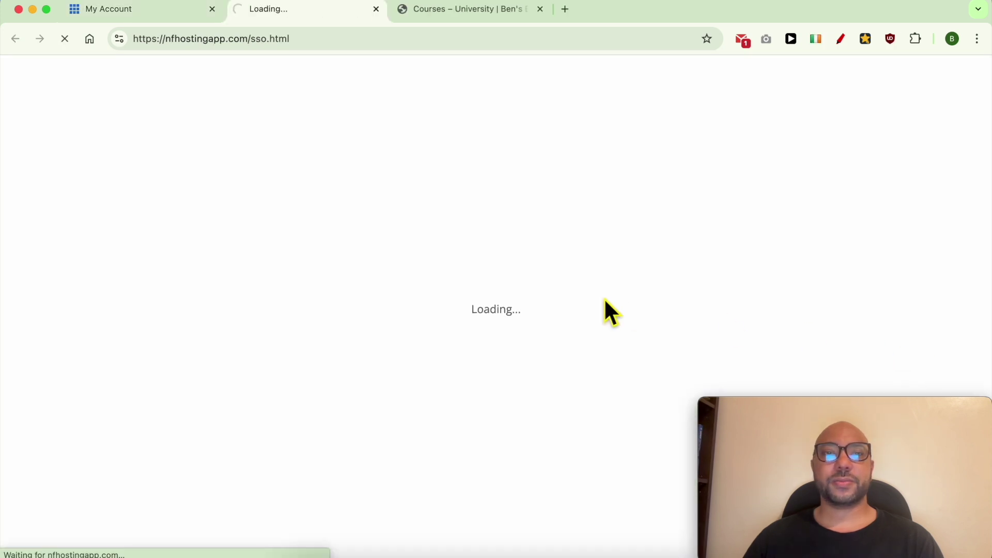
Switch to the University site and open the Bluehost Shared Hosting Explained course
{"action": "left_click", "coordinate": [473, 12]}
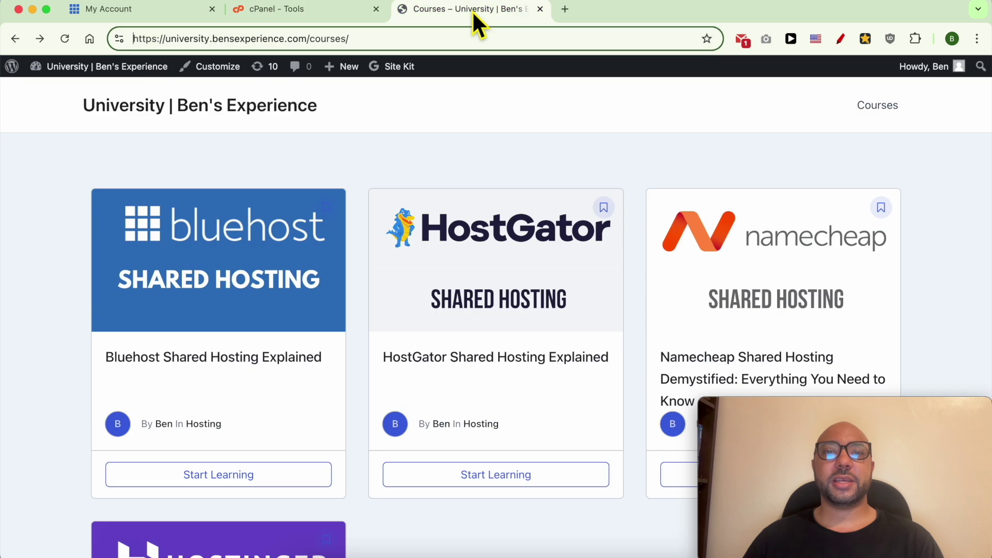
{"action": "left_click_drag", "start_coordinate": [83, 106], "coordinate": [172, 116]}
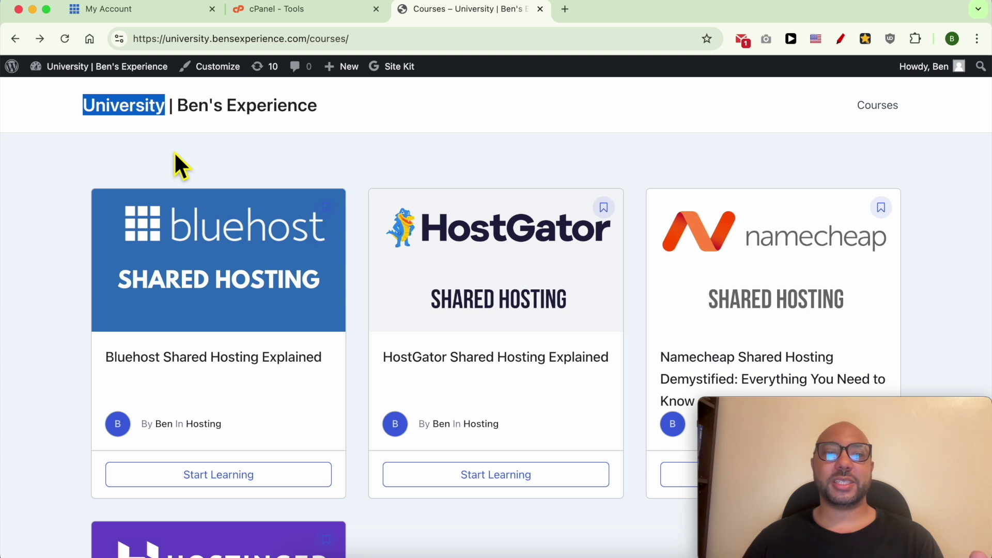
{"action": "left_click", "coordinate": [196, 226]}
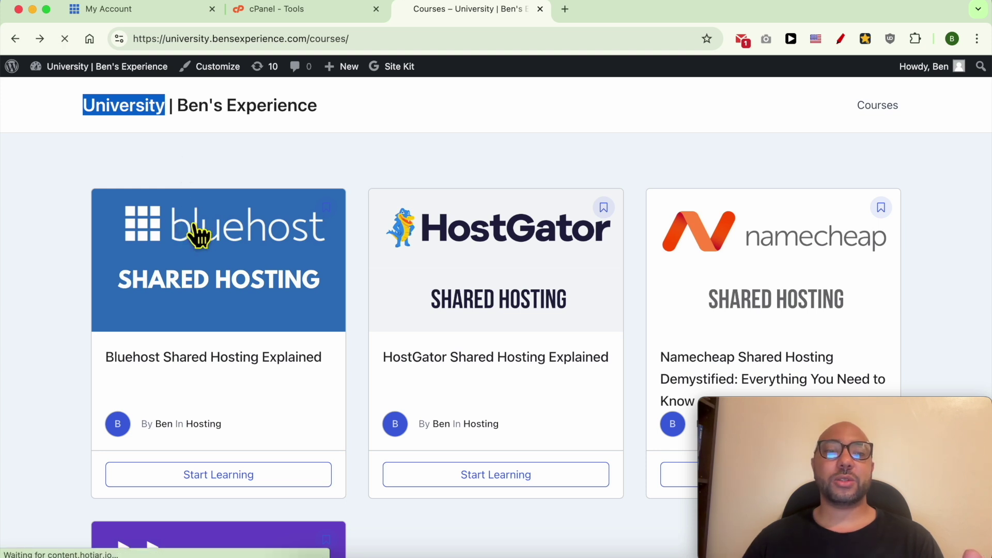
{"action": "scroll", "coordinate": [248, 232], "scroll_direction": "down", "scroll_amount": 10}
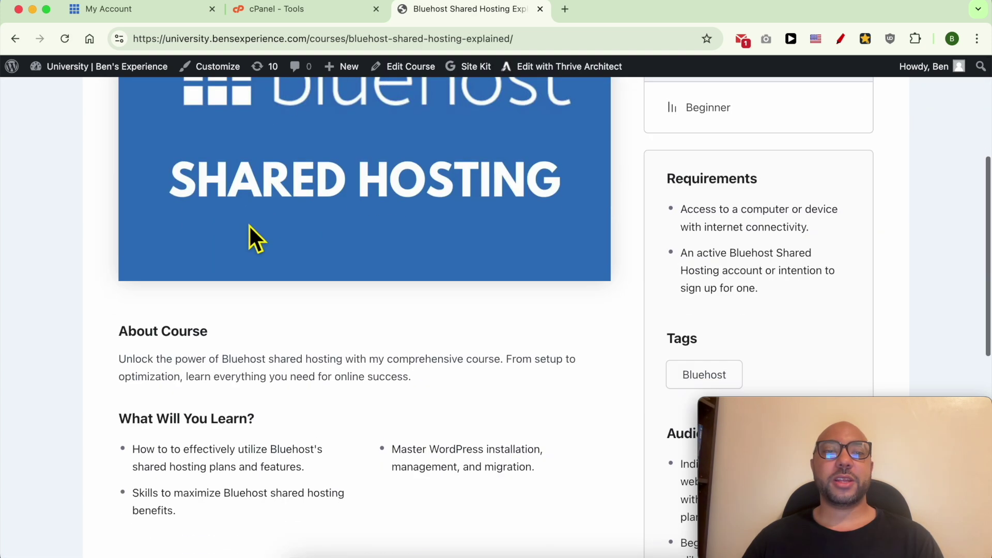
{"action": "scroll", "coordinate": [250, 227], "scroll_direction": "down", "scroll_amount": 5}
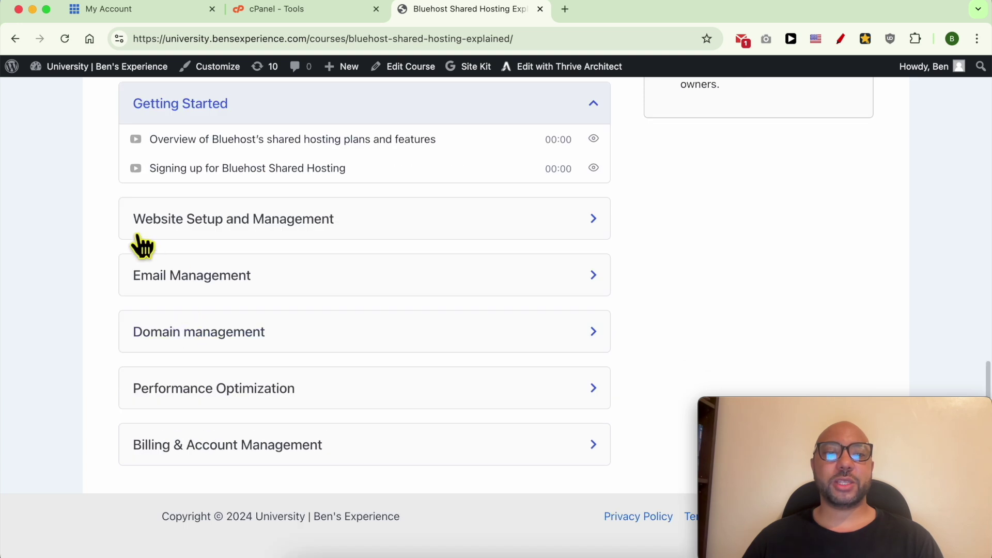
Expand the Website Setup, Email, Domain, Performance Optimization and Billing lesson sections
{"action": "left_click", "coordinate": [160, 227]}
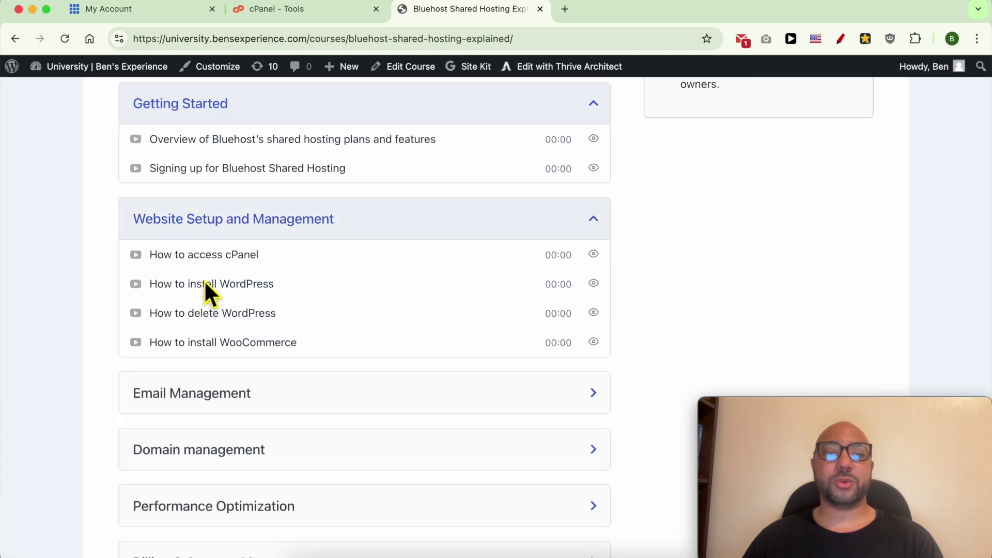
{"action": "left_click", "coordinate": [192, 390]}
{"action": "scroll", "coordinate": [250, 349], "scroll_direction": "down", "scroll_amount": 4}
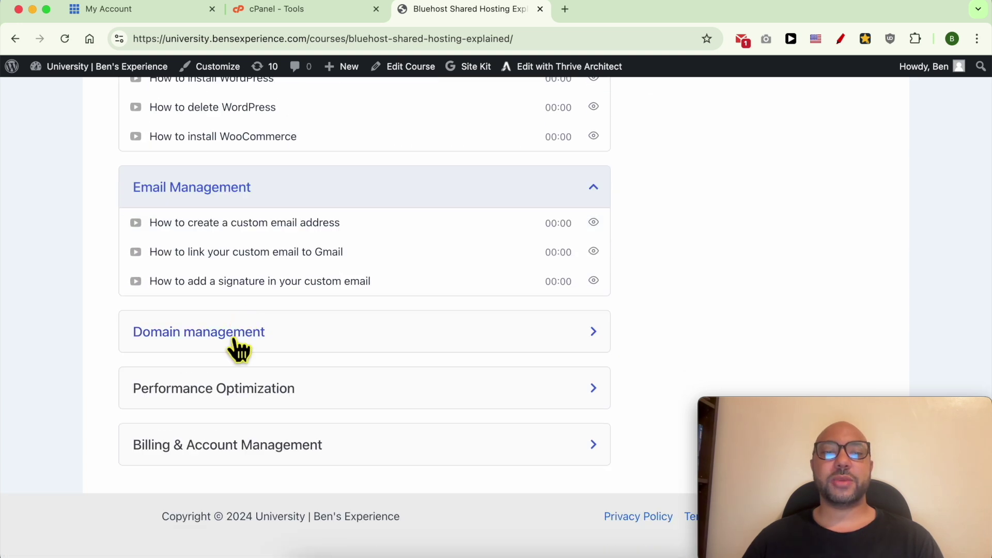
{"action": "left_click", "coordinate": [236, 340]}
{"action": "scroll", "coordinate": [294, 338], "scroll_direction": "down", "scroll_amount": 2}
{"action": "left_click", "coordinate": [240, 398]}
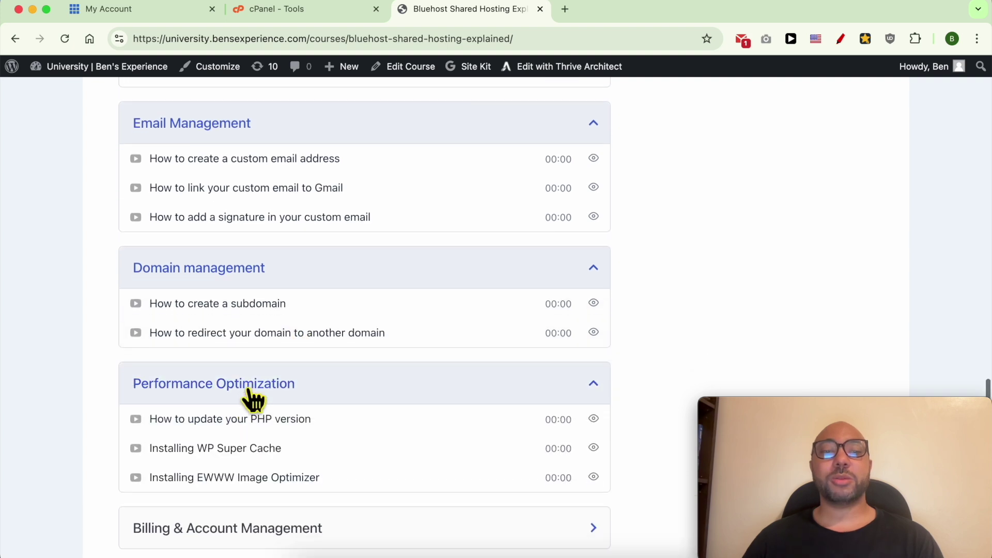
{"action": "scroll", "coordinate": [243, 408], "scroll_direction": "down", "scroll_amount": 2}
{"action": "left_click", "coordinate": [152, 448]}
{"action": "scroll", "coordinate": [217, 413], "scroll_direction": "down", "scroll_amount": 3}
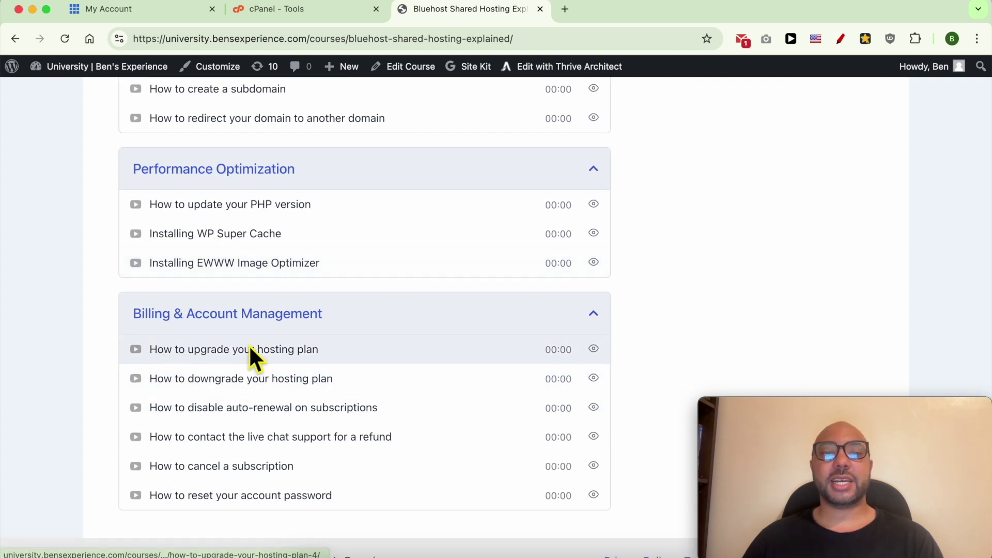
Highlight the University site title and the university.bensexperience.com address
{"action": "scroll", "coordinate": [169, 196], "scroll_direction": "up", "scroll_amount": 1}
{"action": "scroll", "coordinate": [169, 196], "scroll_direction": "up", "scroll_amount": 15}
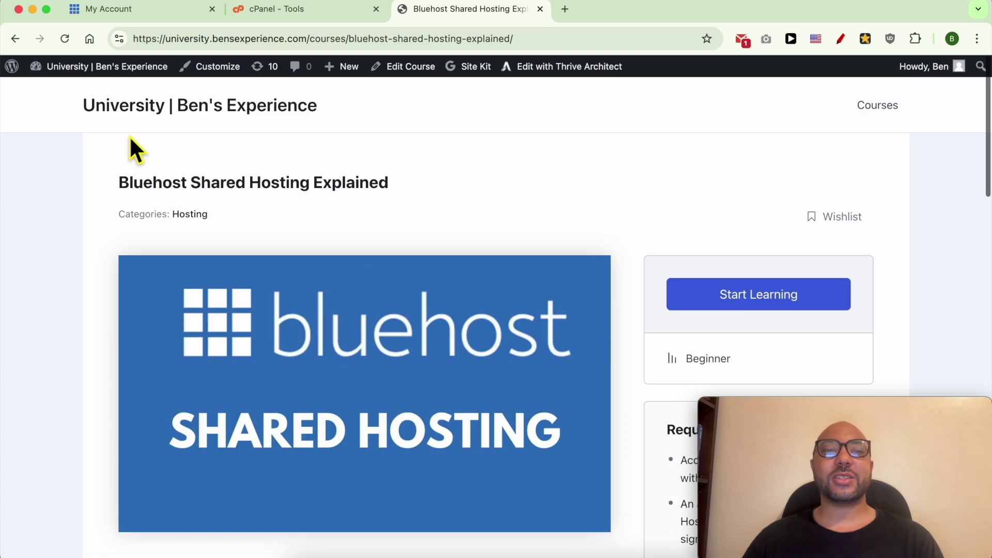
{"action": "left_click_drag", "start_coordinate": [73, 118], "coordinate": [170, 123]}
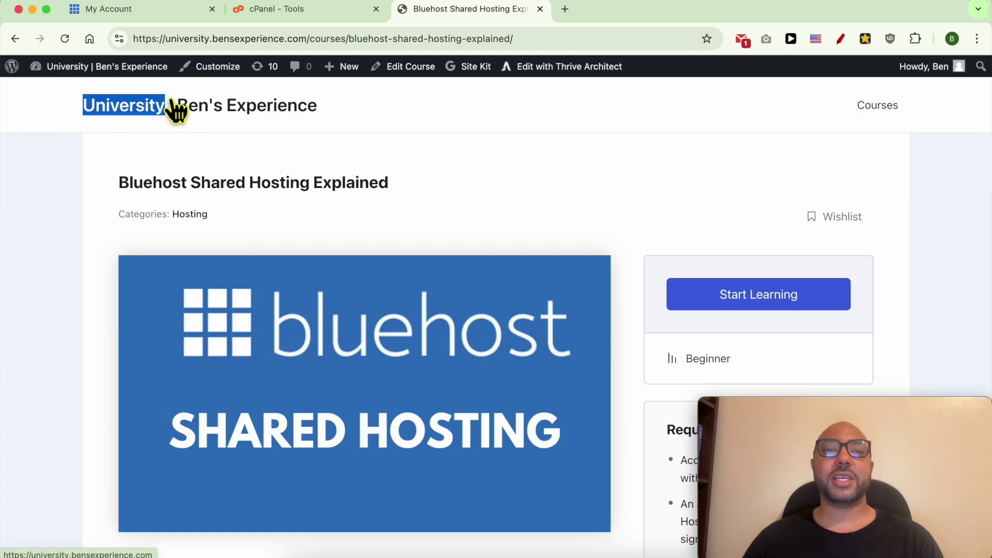
{"action": "left_click_drag", "start_coordinate": [310, 40], "coordinate": [77, 42]}
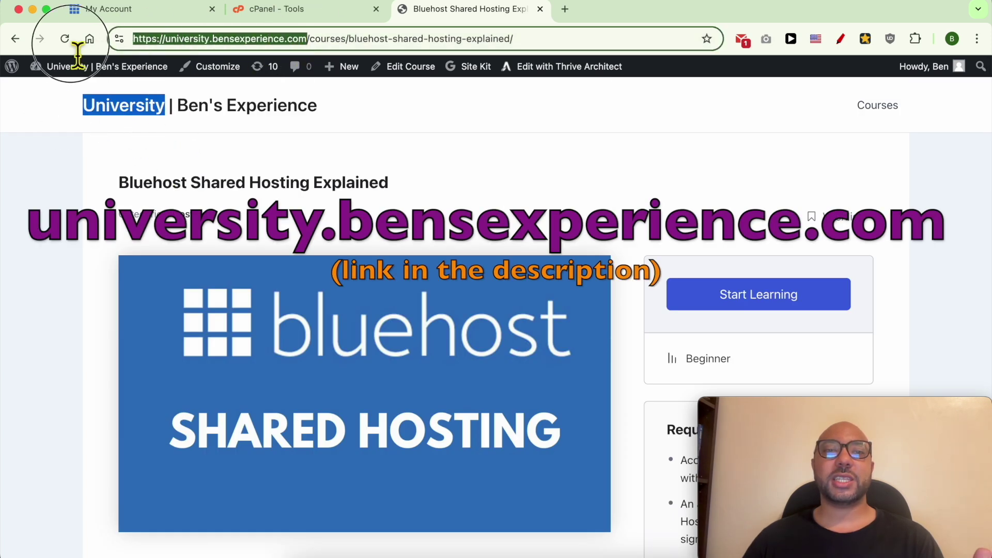
{"action": "mouse_move", "coordinate": [153, 73]}
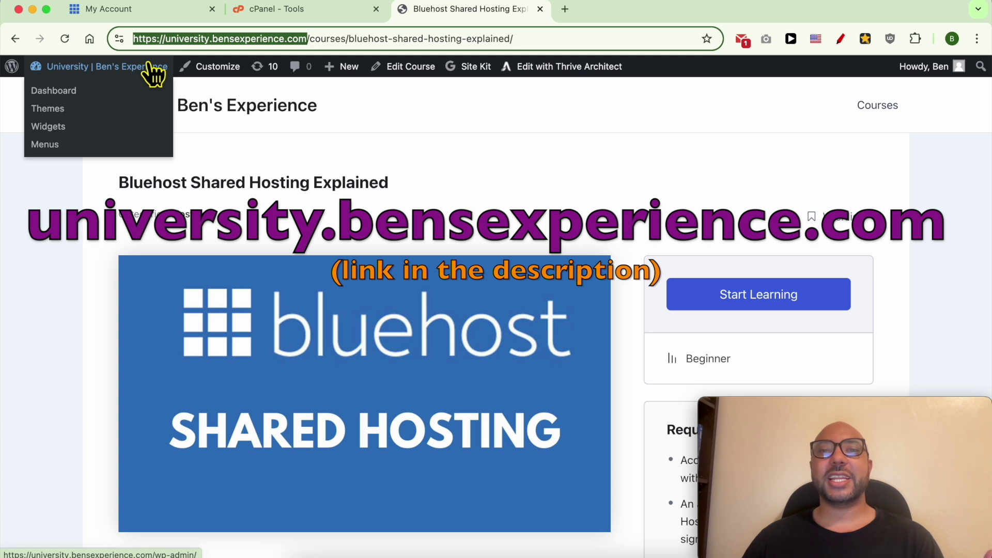
Go to cPanel's Domains page and start creating a new domain
{"action": "left_click", "coordinate": [297, 15]}
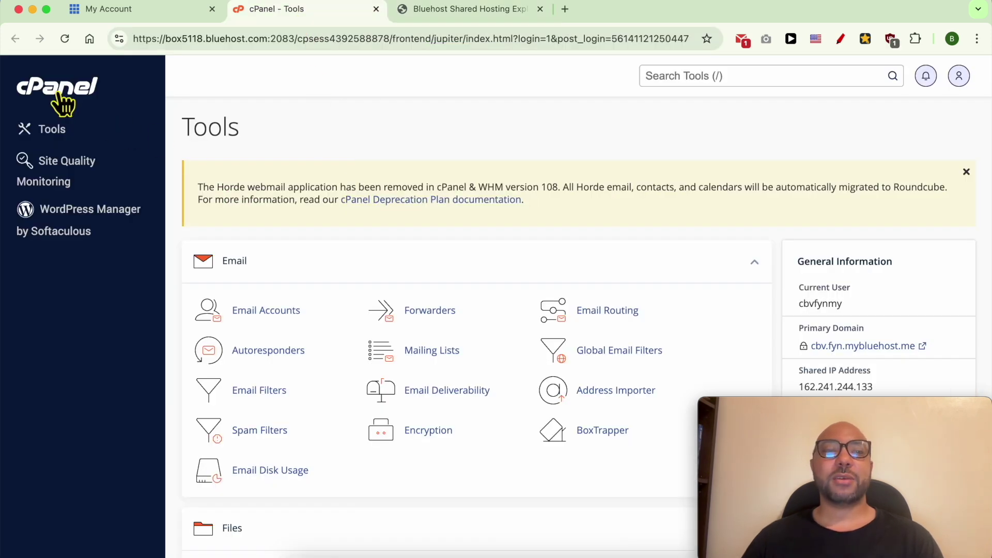
{"action": "scroll", "coordinate": [401, 202], "scroll_direction": "down", "scroll_amount": 12}
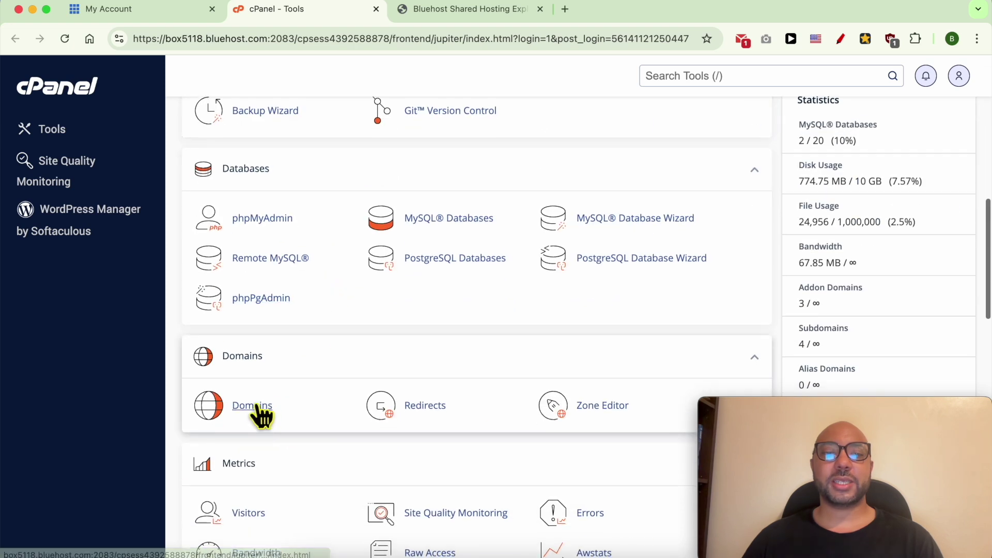
{"action": "left_click", "coordinate": [253, 408]}
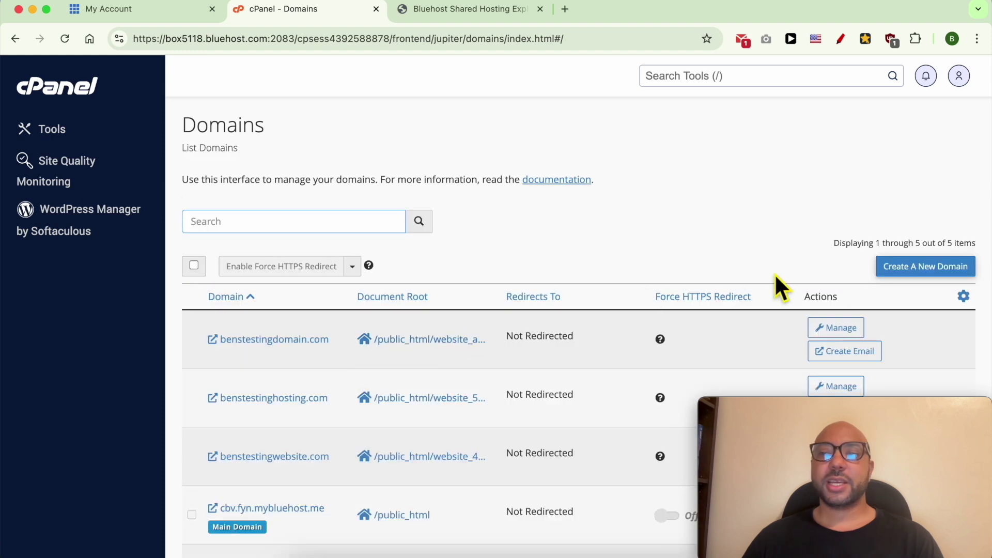
{"action": "left_click", "coordinate": [921, 268]}
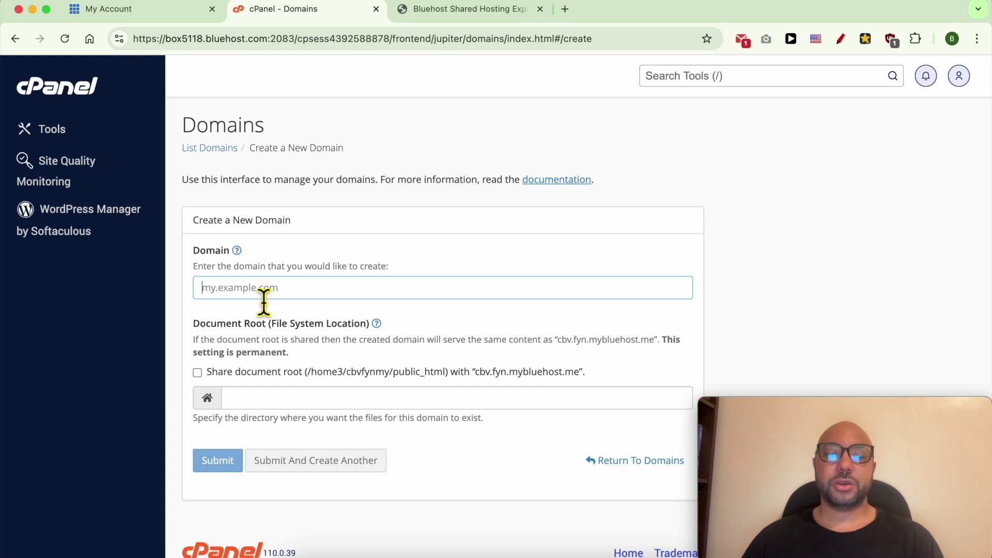
Create the domain blog.benstestingdomain.com, keeping its default document root
{"action": "type", "text": "blog.bens"}
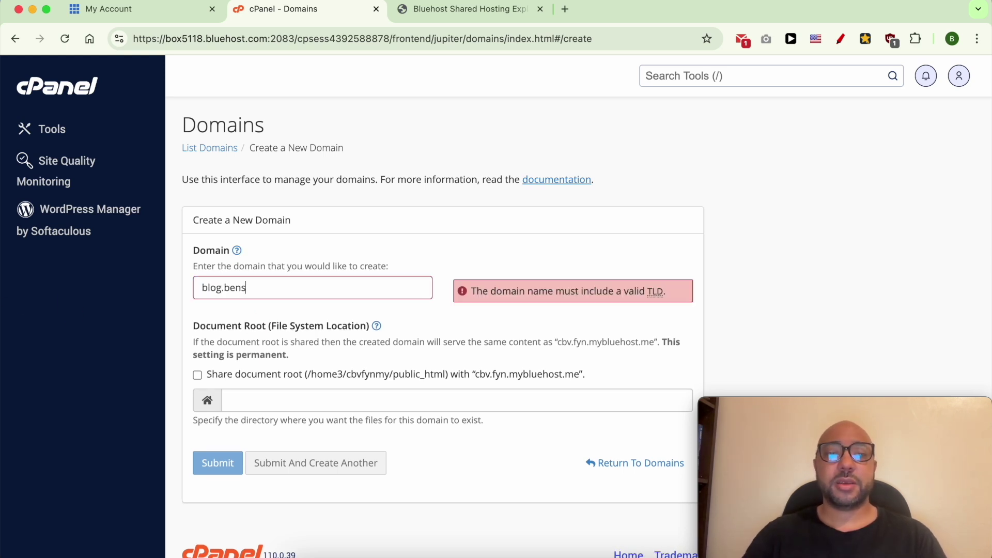
{"action": "type", "text": "testingdom"}
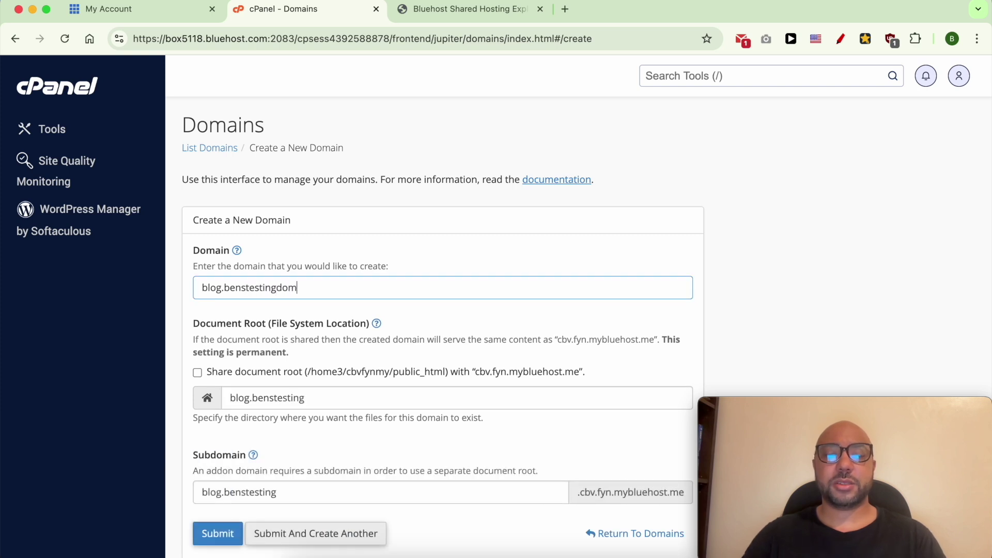
{"action": "type", "text": "ain.com"}
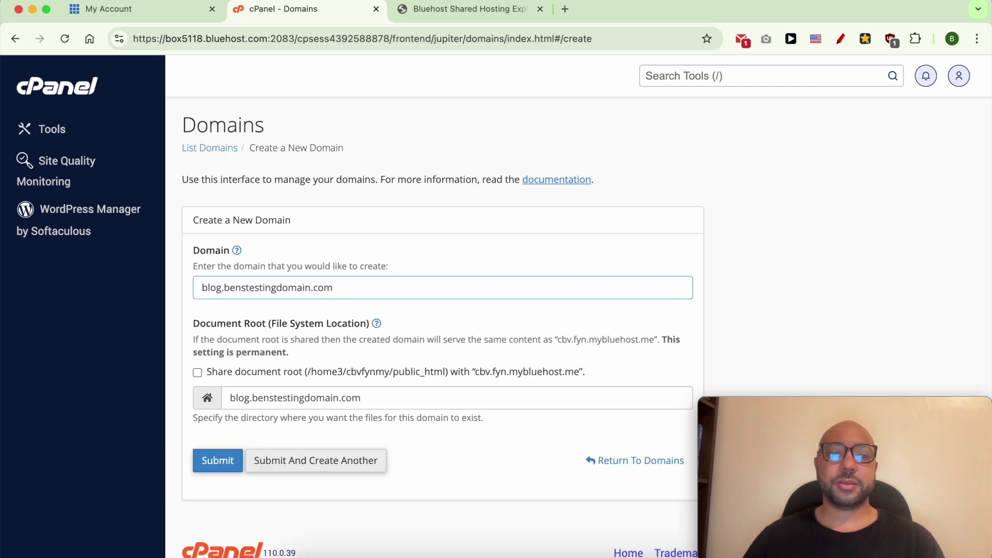
{"action": "left_click", "coordinate": [282, 399]}
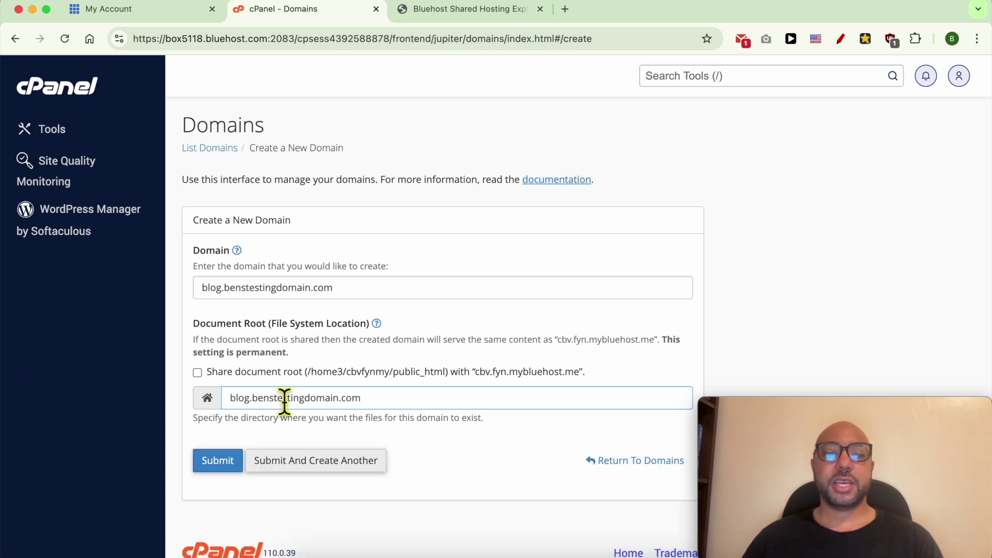
{"action": "triple_click", "coordinate": [284, 409]}
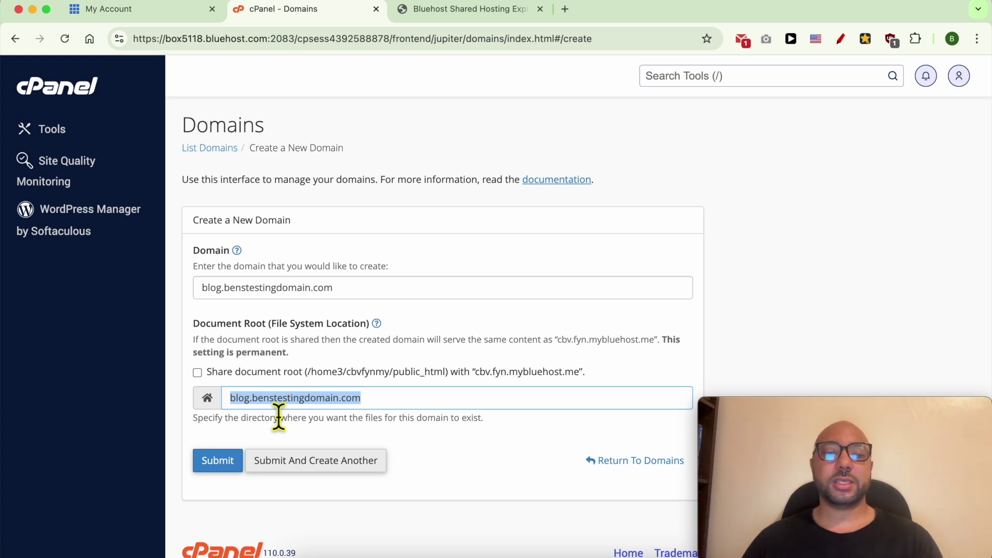
{"action": "left_click", "coordinate": [217, 461]}
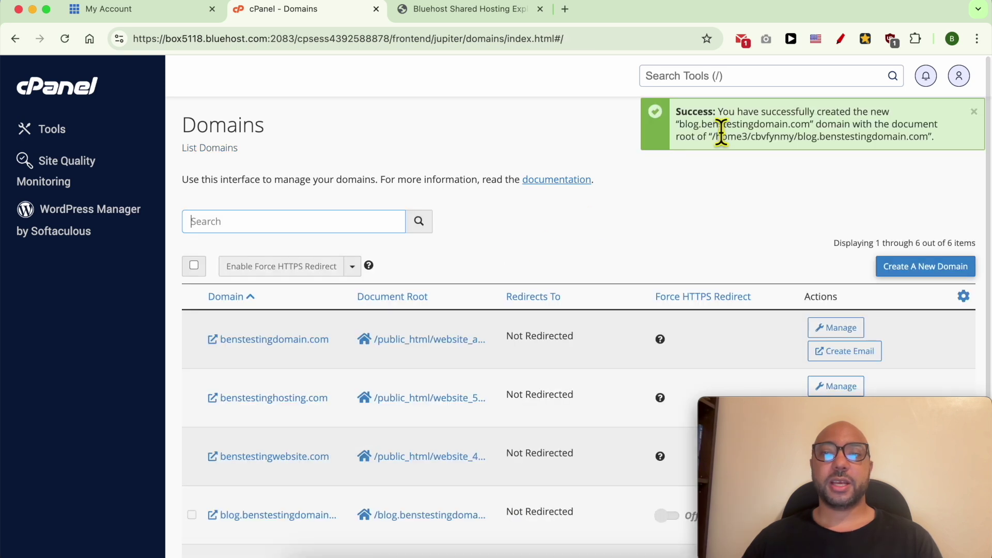
Confirm the domain was created successfully and open blog.benstestingdomain.com in a new tab
{"action": "left_click_drag", "start_coordinate": [762, 112], "coordinate": [816, 112]}
{"action": "scroll", "coordinate": [358, 332], "scroll_direction": "down", "scroll_amount": 5}
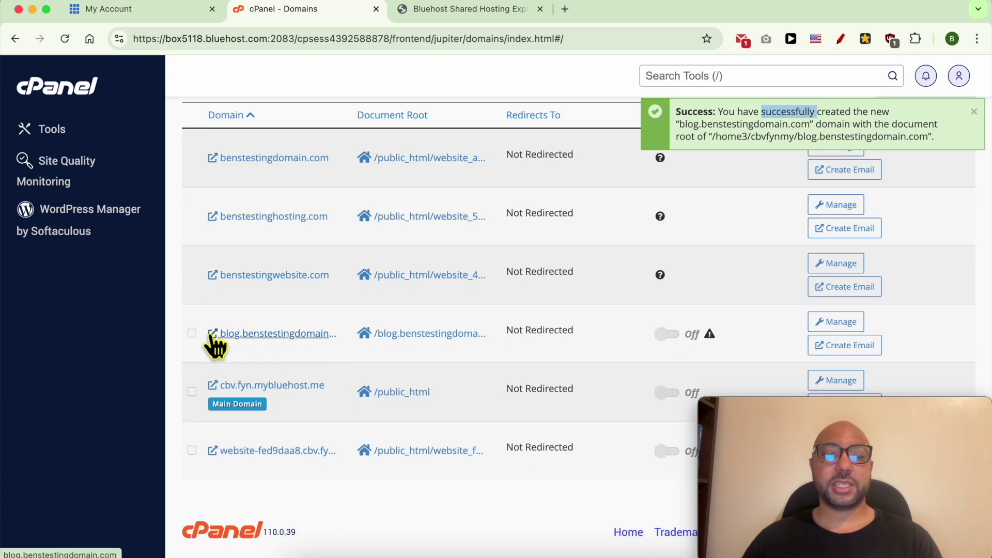
{"action": "left_click", "coordinate": [213, 335]}
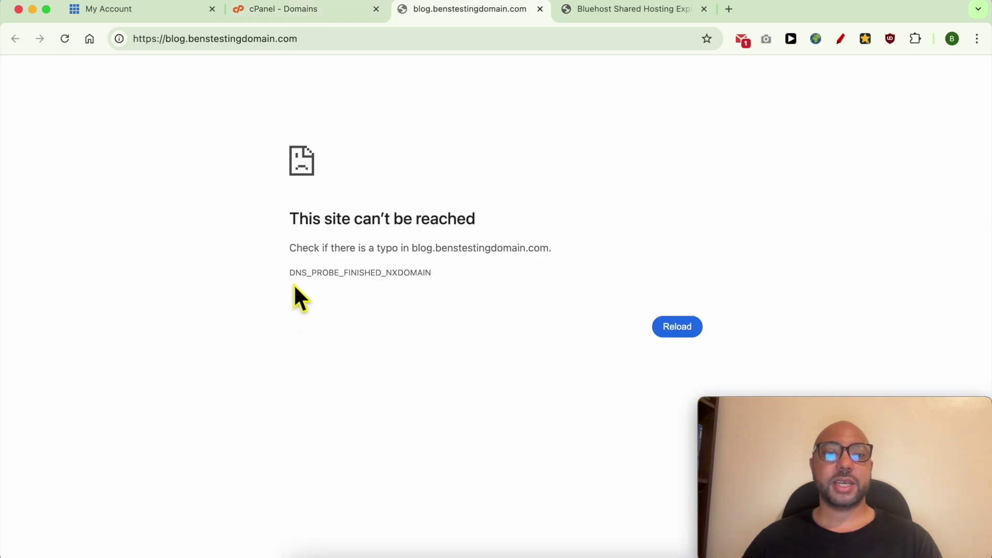
Highlight the DNS_PROBE_FINISHED_NXDOMAIN error shown for blog.benstestingdomain.com
{"action": "double_click", "coordinate": [314, 283]}
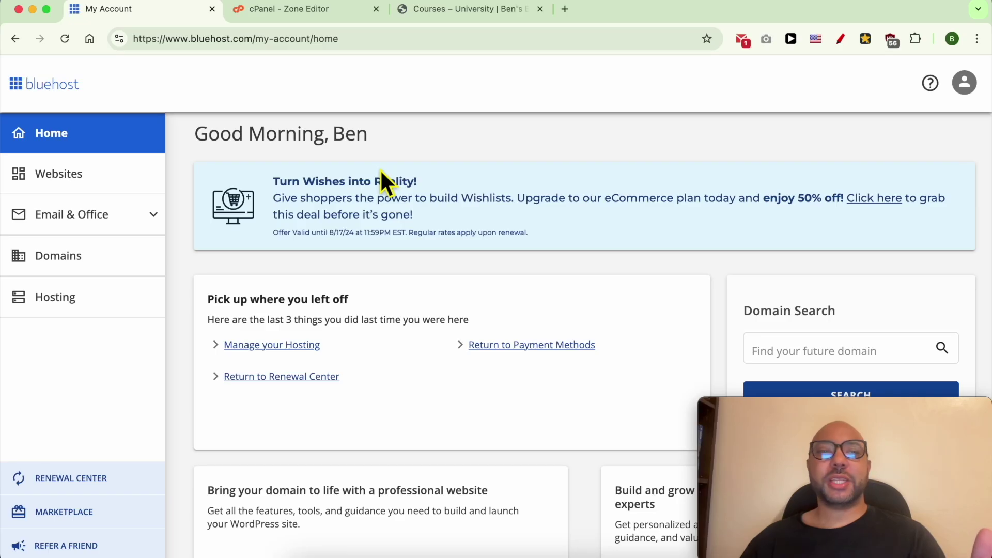
In Websites, find the Other CMS site card and choose View Site from its menu
{"action": "left_click", "coordinate": [118, 183]}
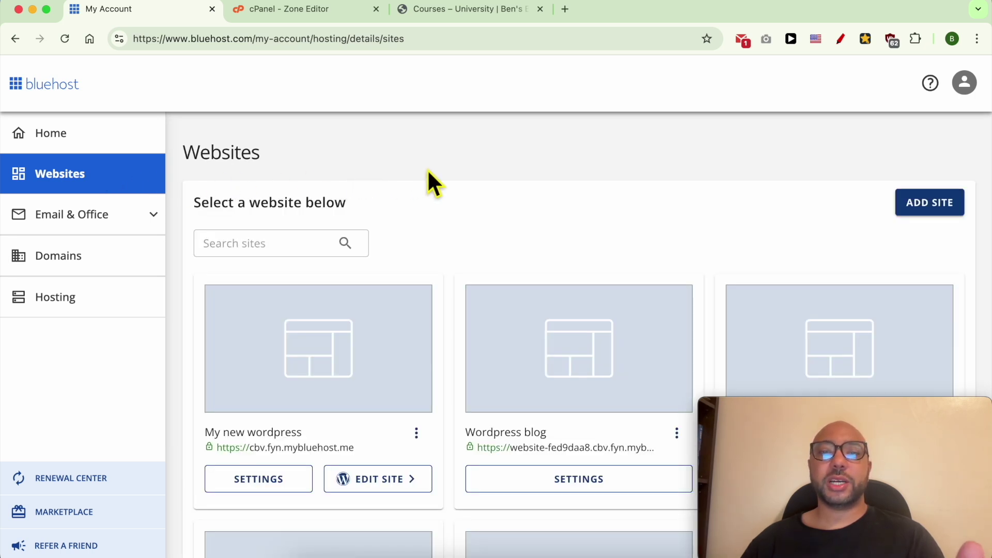
{"action": "scroll", "coordinate": [584, 212], "scroll_direction": "down", "scroll_amount": 3}
{"action": "scroll", "coordinate": [517, 189], "scroll_direction": "up", "scroll_amount": 3}
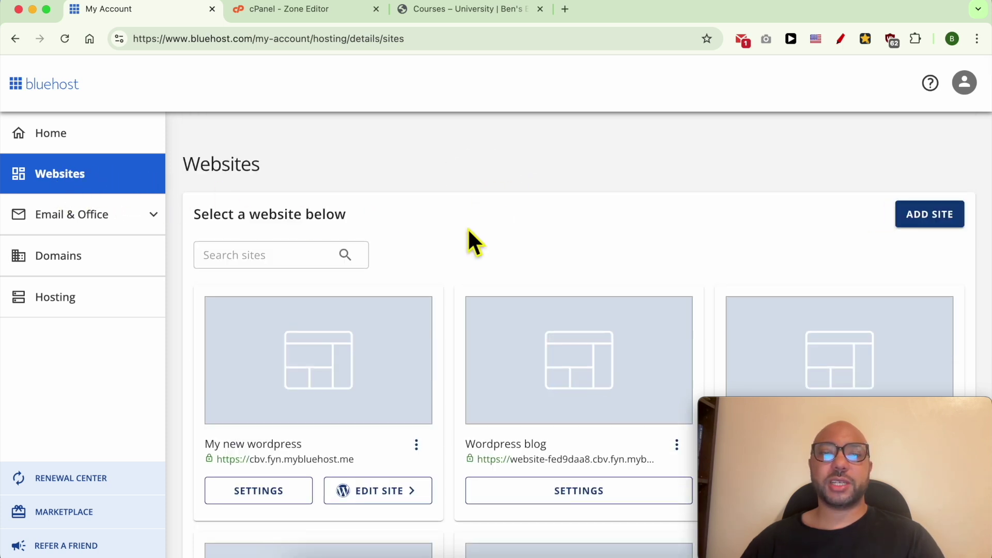
{"action": "scroll", "coordinate": [738, 266], "scroll_direction": "down", "scroll_amount": 5}
{"action": "scroll", "coordinate": [739, 262], "scroll_direction": "down", "scroll_amount": 3}
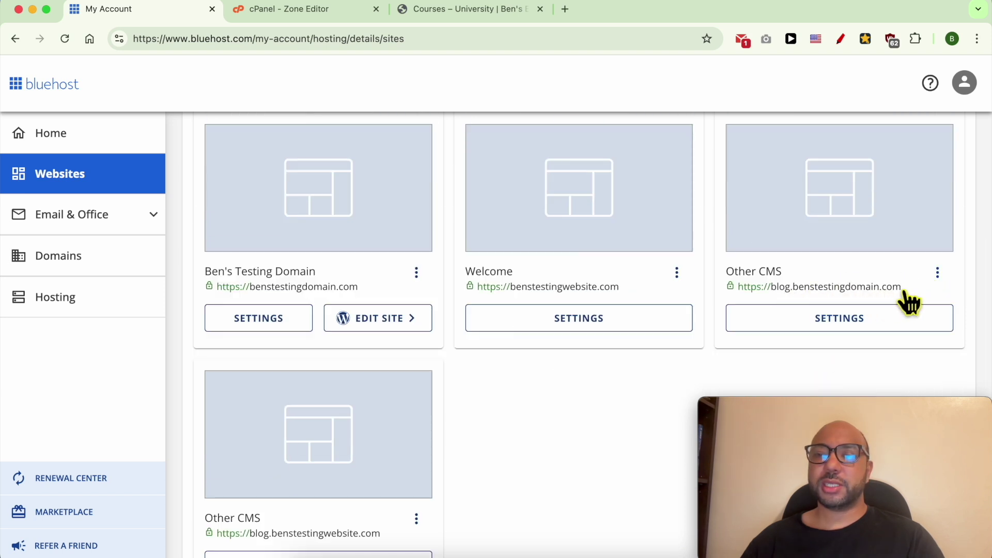
{"action": "left_click", "coordinate": [937, 272]}
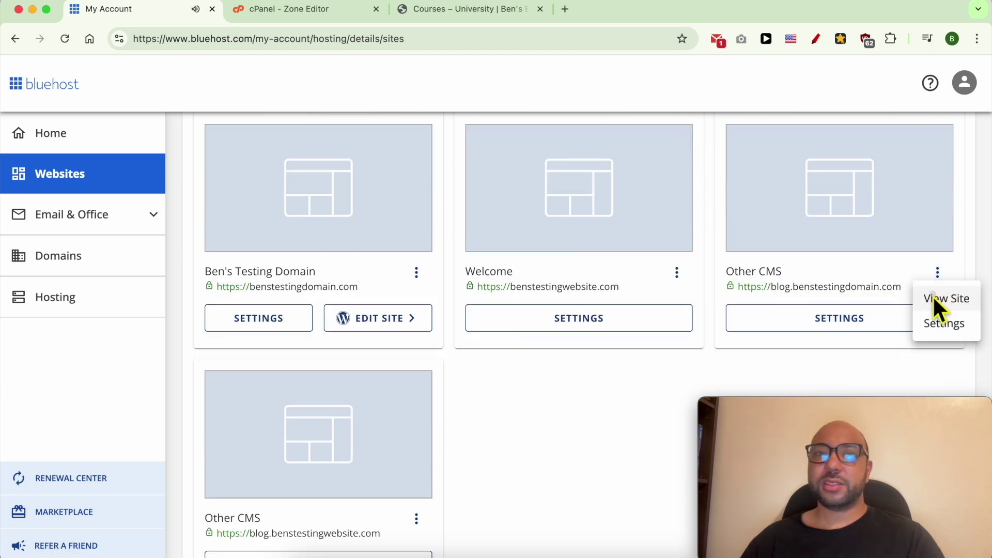
{"action": "left_click", "coordinate": [935, 296]}
Highlight the 403 Forbidden message, then select the blog subdomain URL in the address bar
{"action": "left_click_drag", "start_coordinate": [471, 137], "coordinate": [10, 59]}
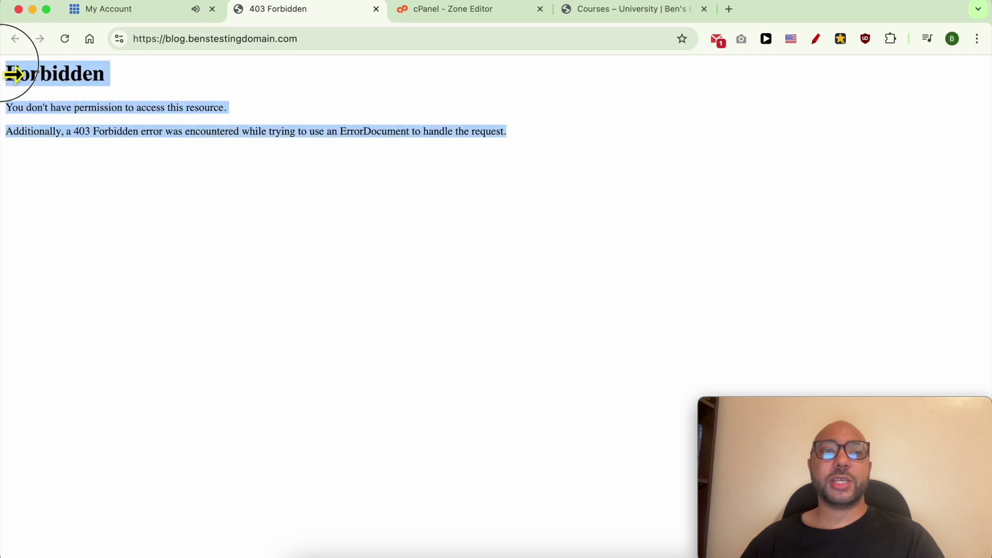
{"action": "left_click", "coordinate": [187, 192]}
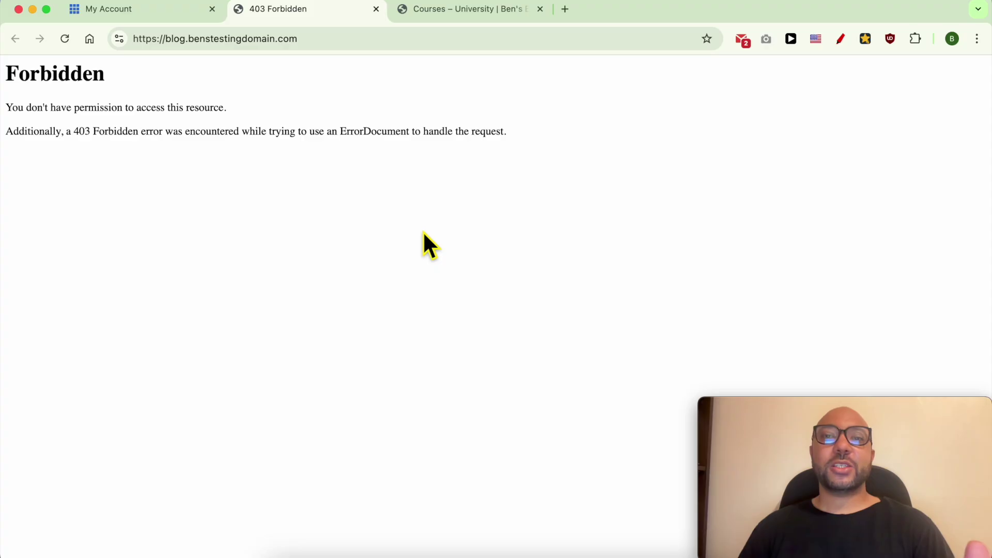
{"action": "left_click", "coordinate": [257, 41]}
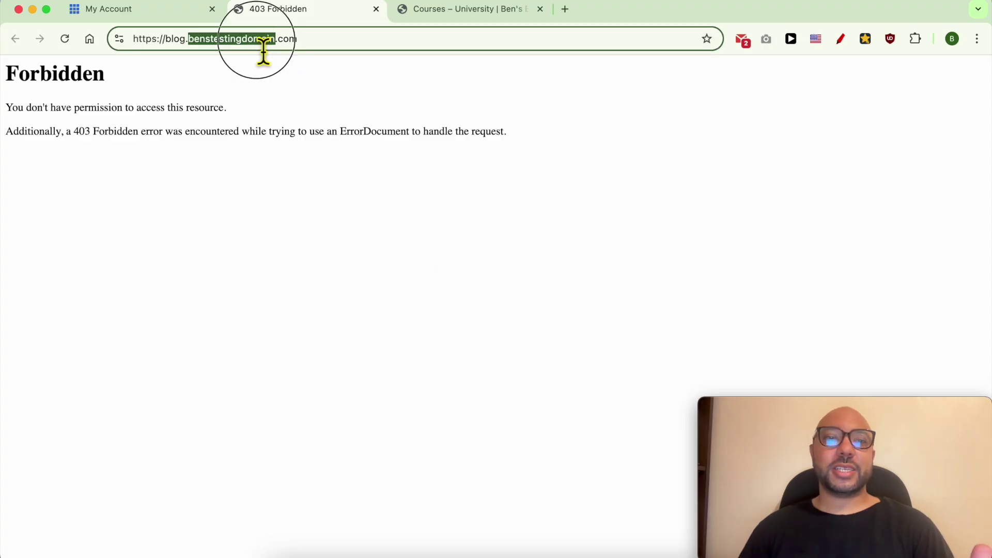
From My Account > Hosting, launch cPanel via the Quick Links CPANEL button
{"action": "left_click", "coordinate": [165, 13]}
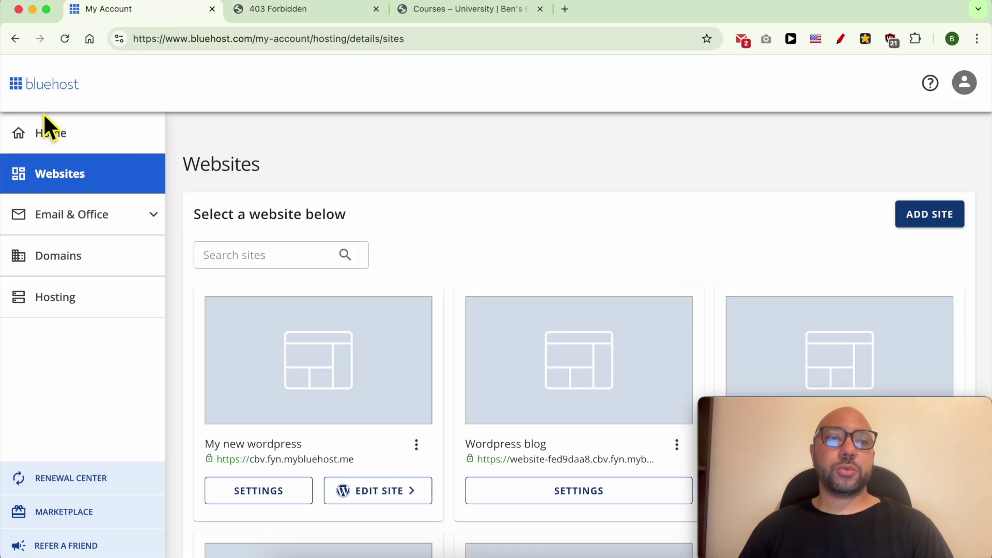
{"action": "left_click", "coordinate": [63, 304]}
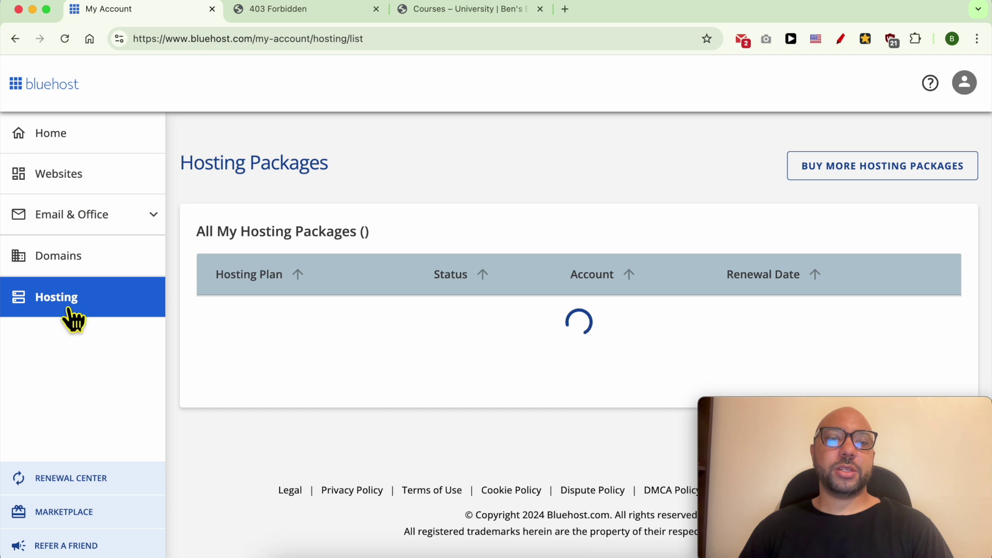
{"action": "scroll", "coordinate": [468, 341], "scroll_direction": "down", "scroll_amount": 15}
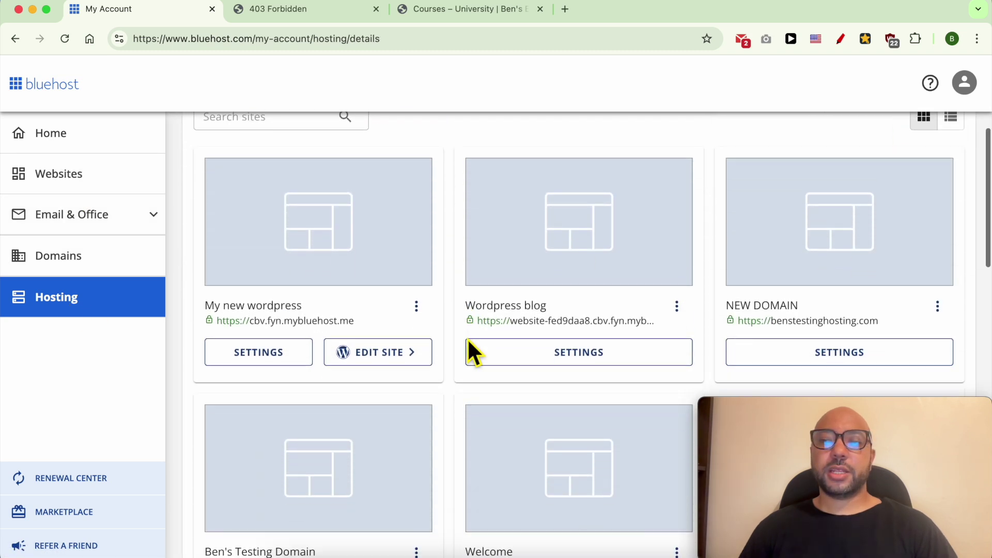
{"action": "scroll", "coordinate": [467, 341], "scroll_direction": "down", "scroll_amount": 4}
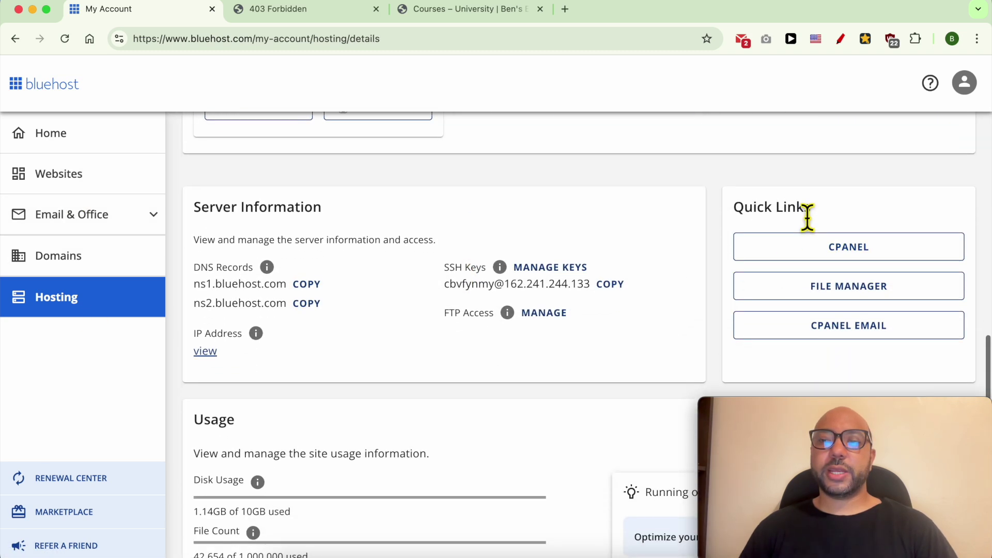
{"action": "triple_click", "coordinate": [808, 212]}
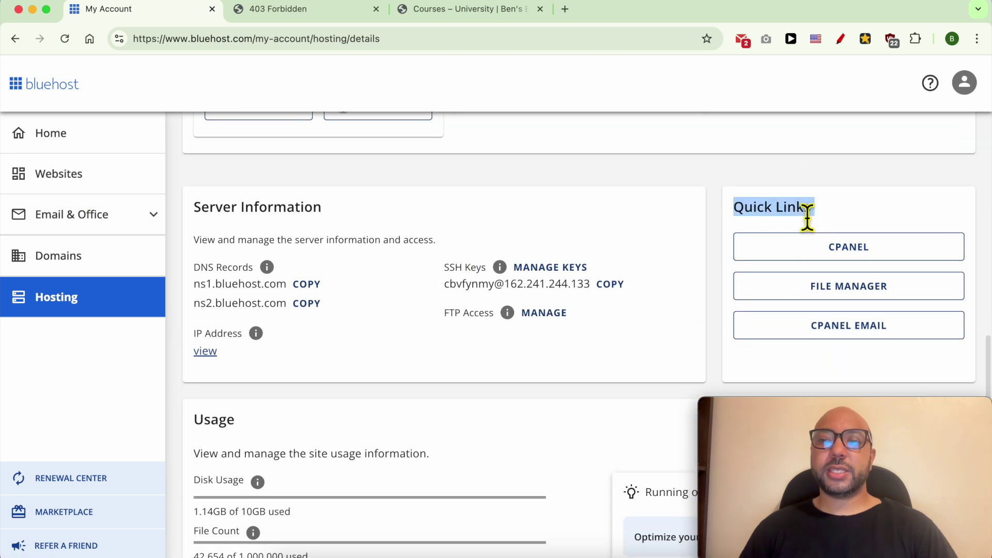
{"action": "left_click", "coordinate": [869, 251]}
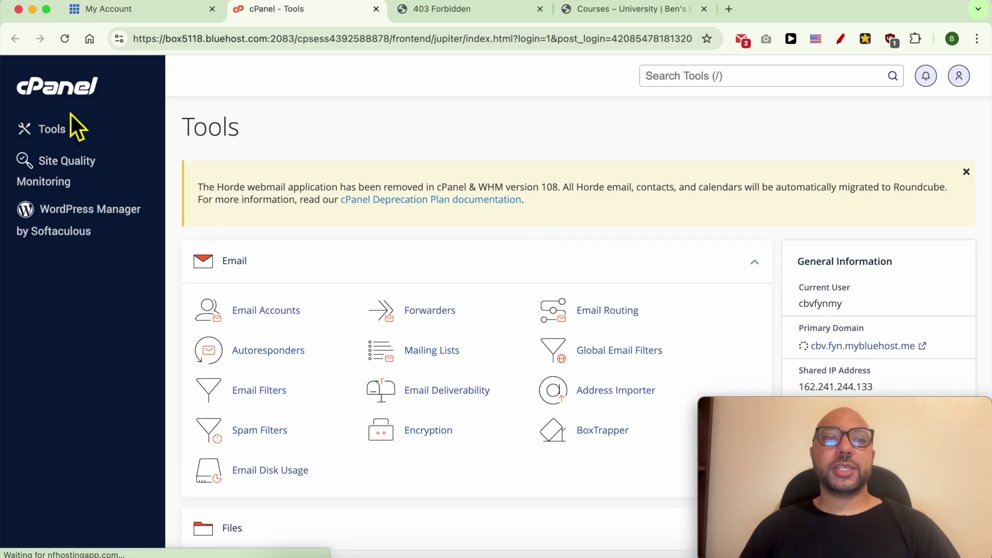
Open WordPress Manager by Softaculous from cPanel's Software section and start a new install
{"action": "scroll", "coordinate": [370, 158], "scroll_direction": "down", "scroll_amount": 2}
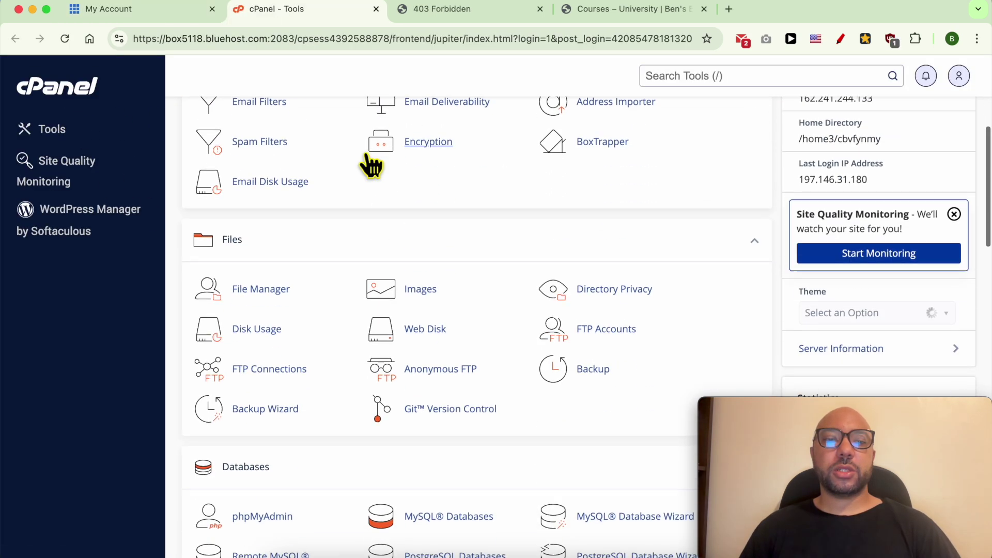
{"action": "scroll", "coordinate": [371, 166], "scroll_direction": "down", "scroll_amount": 15}
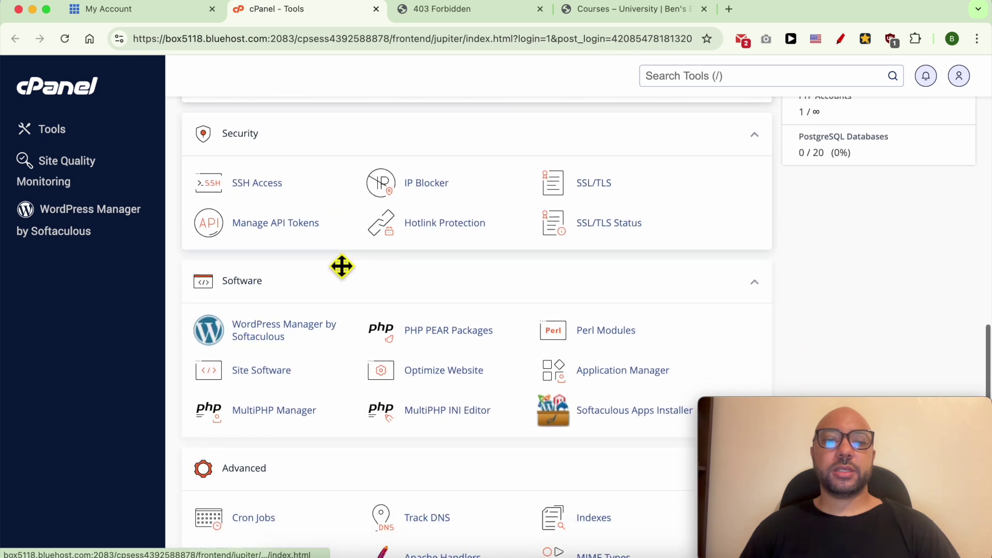
{"action": "scroll", "coordinate": [342, 266], "scroll_direction": "down", "scroll_amount": 2}
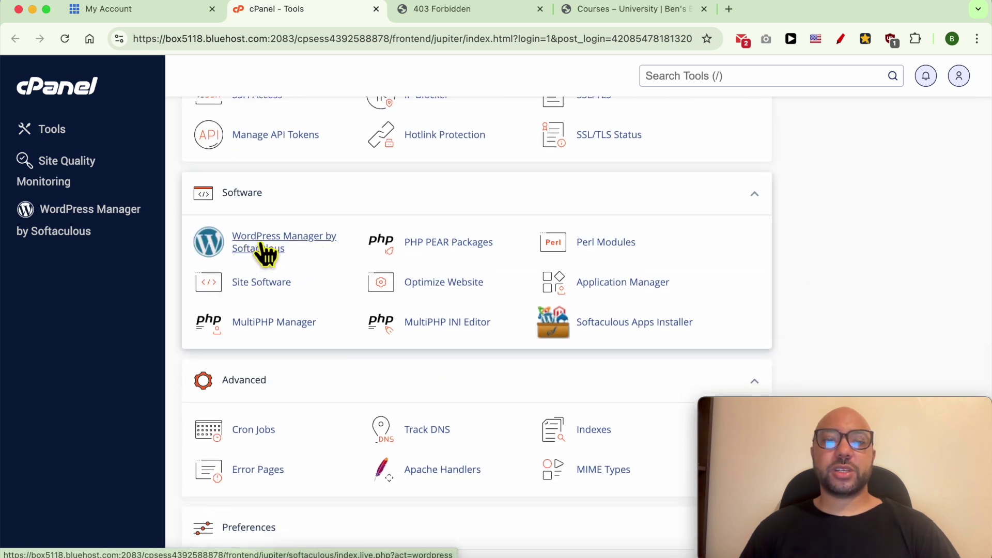
{"action": "left_click", "coordinate": [266, 251]}
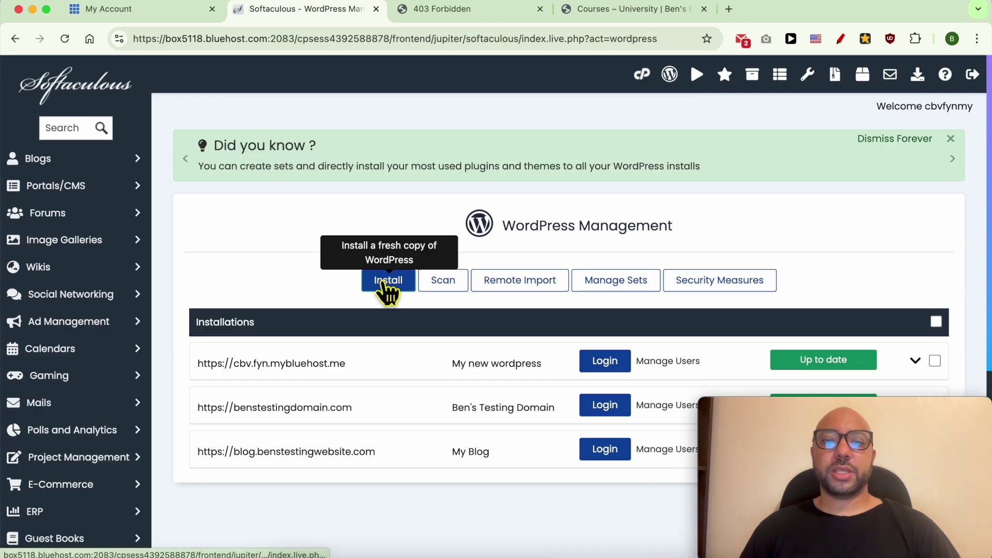
{"action": "left_click", "coordinate": [386, 285]}
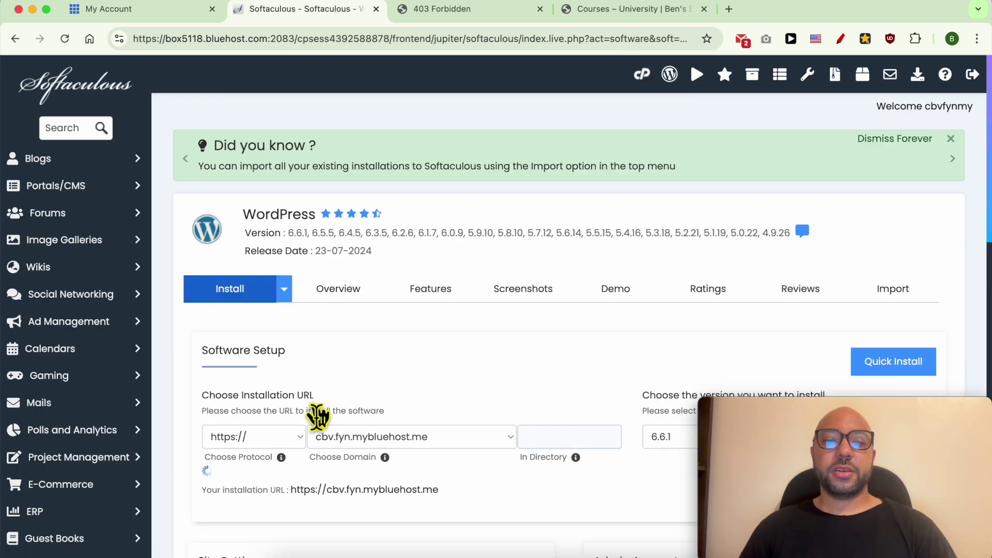
{"action": "left_click", "coordinate": [292, 438]}
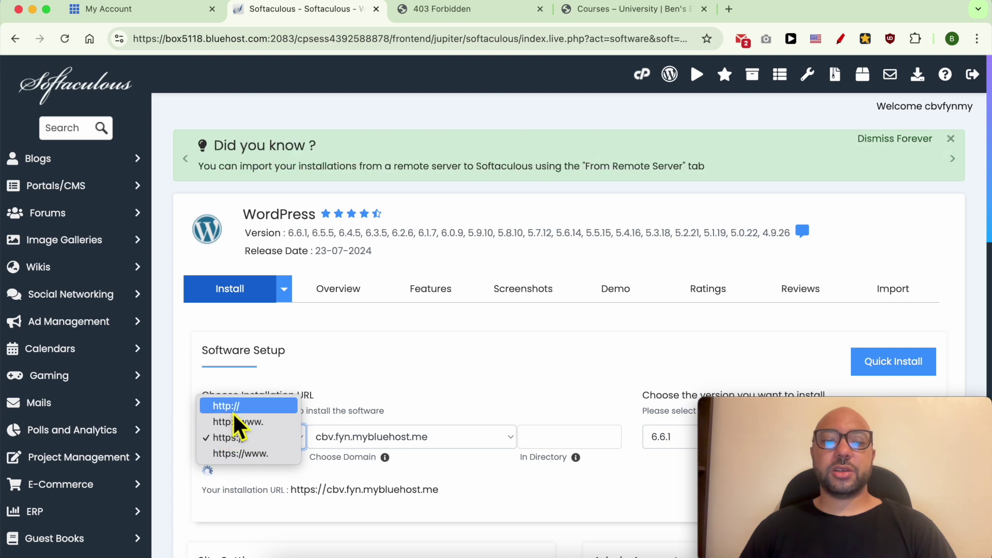
{"action": "left_click", "coordinate": [362, 371]}
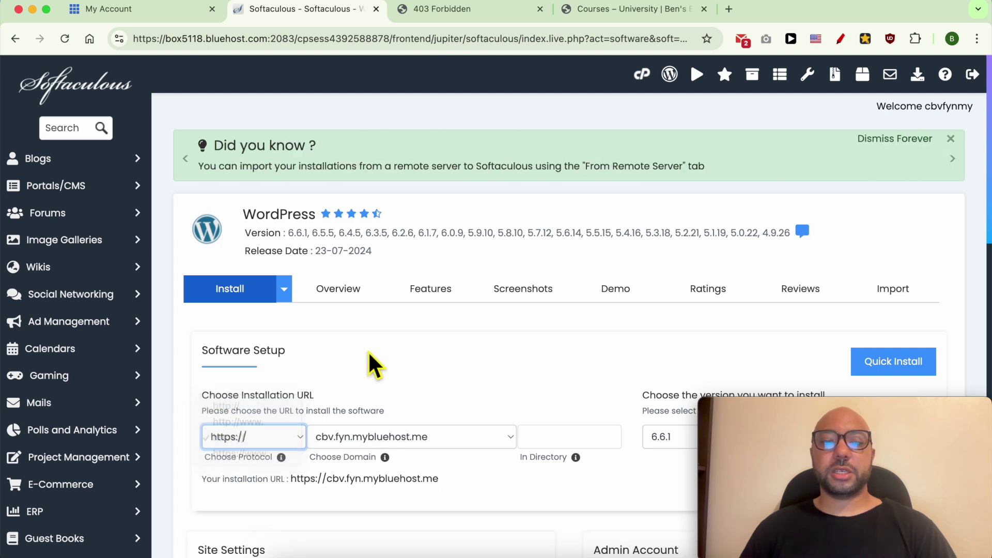
{"action": "left_click", "coordinate": [365, 443]}
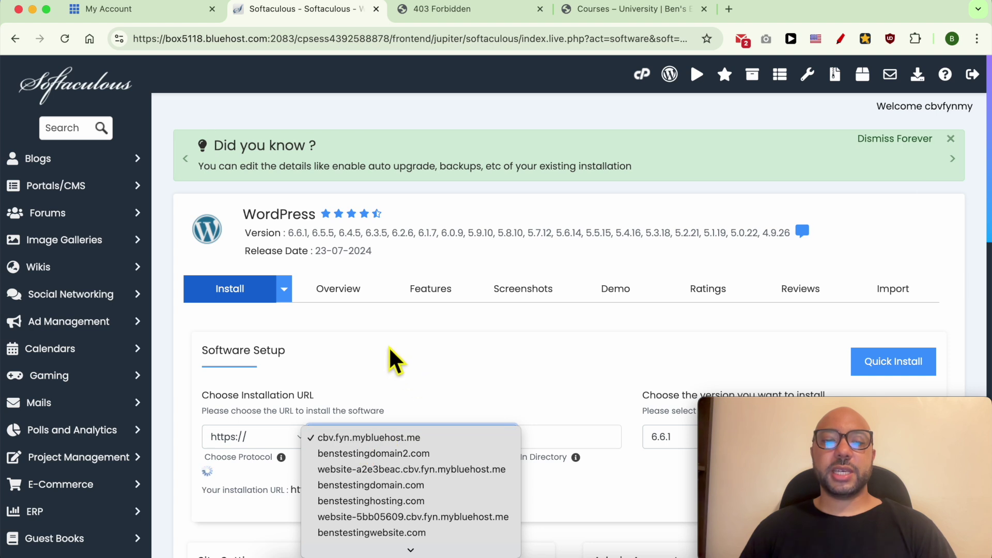
{"action": "scroll", "coordinate": [379, 483], "scroll_direction": "down", "scroll_amount": 3}
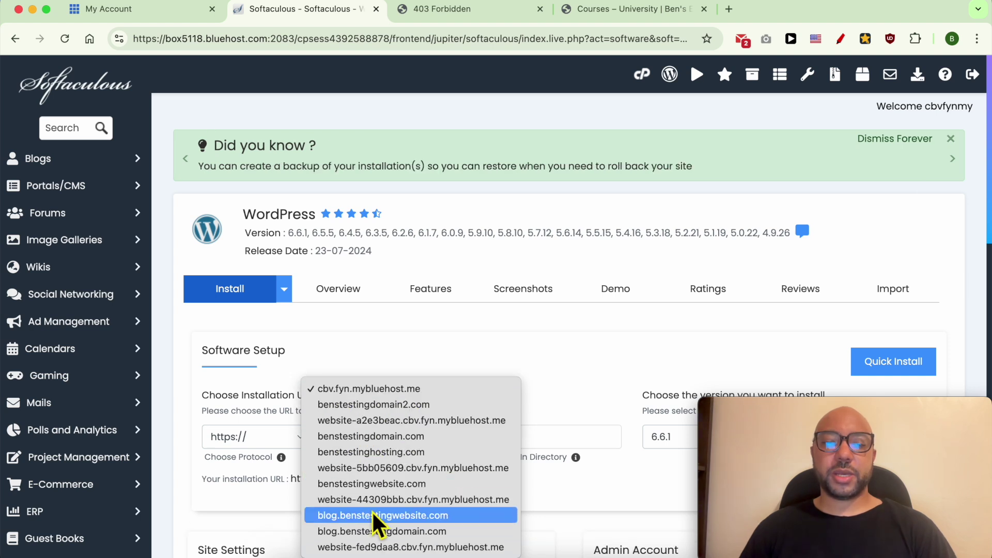
{"action": "left_click", "coordinate": [371, 532]}
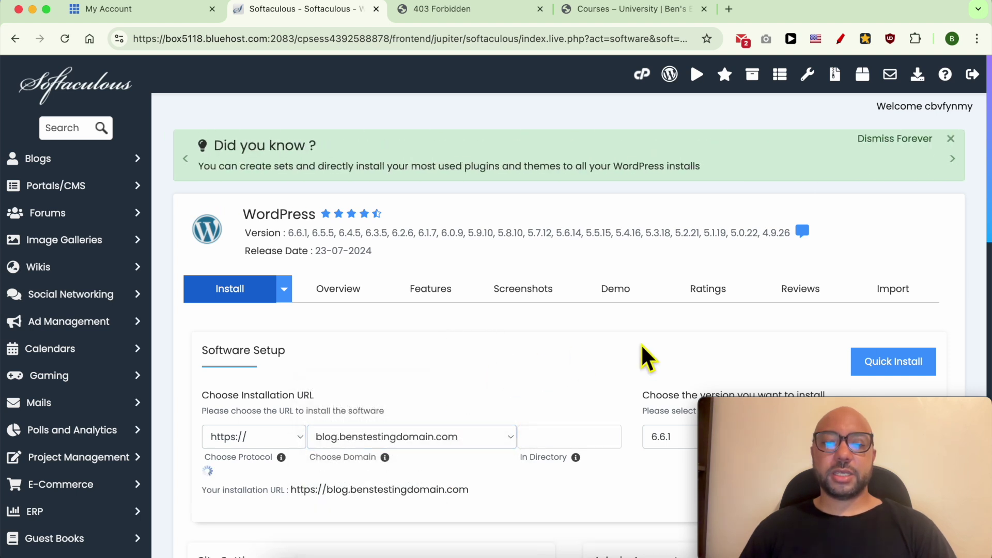
{"action": "scroll", "coordinate": [651, 336], "scroll_direction": "down", "scroll_amount": 4}
{"action": "left_click", "coordinate": [693, 240]}
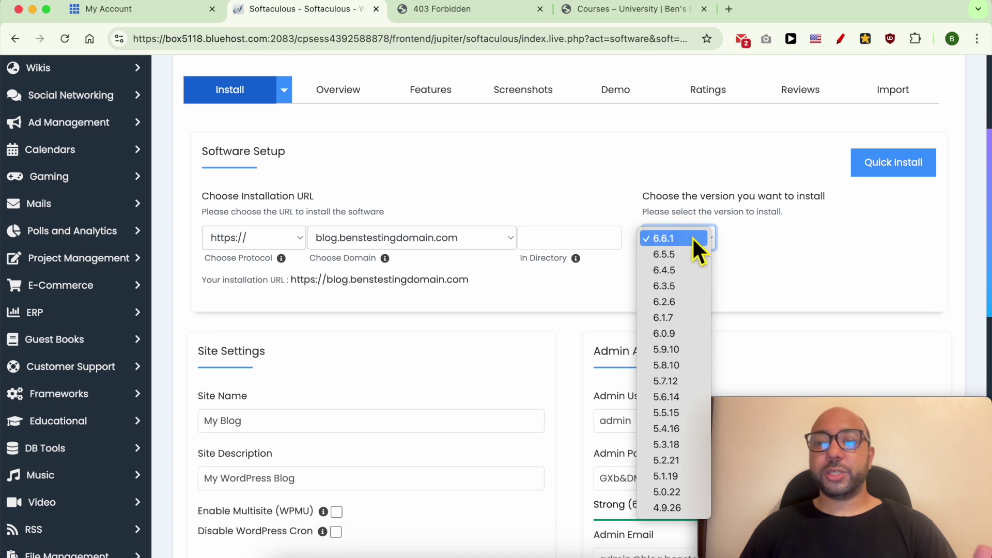
{"action": "left_click", "coordinate": [692, 237]}
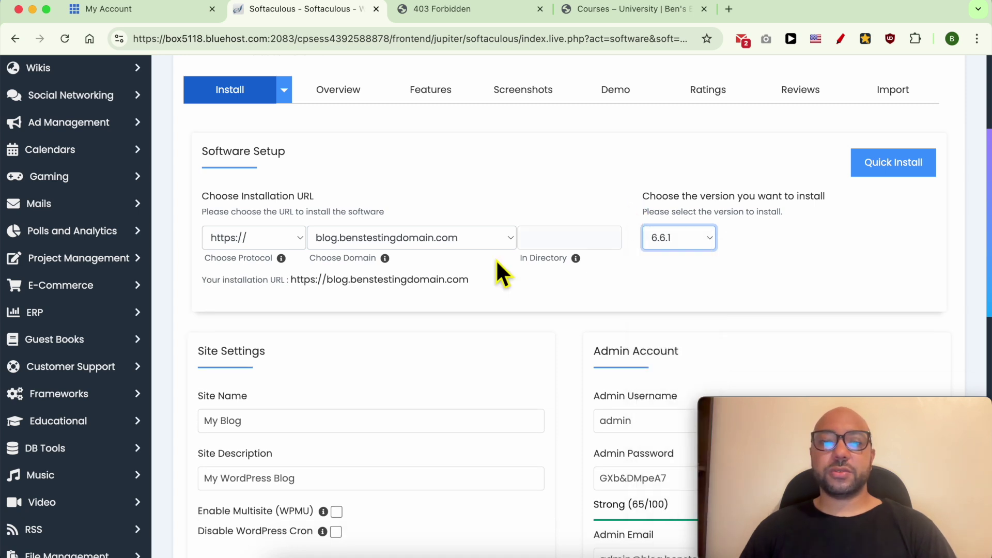
{"action": "scroll", "coordinate": [498, 222], "scroll_direction": "down", "scroll_amount": 2}
Replace the default site name with 'Blog'
{"action": "triple_click", "coordinate": [279, 382]}
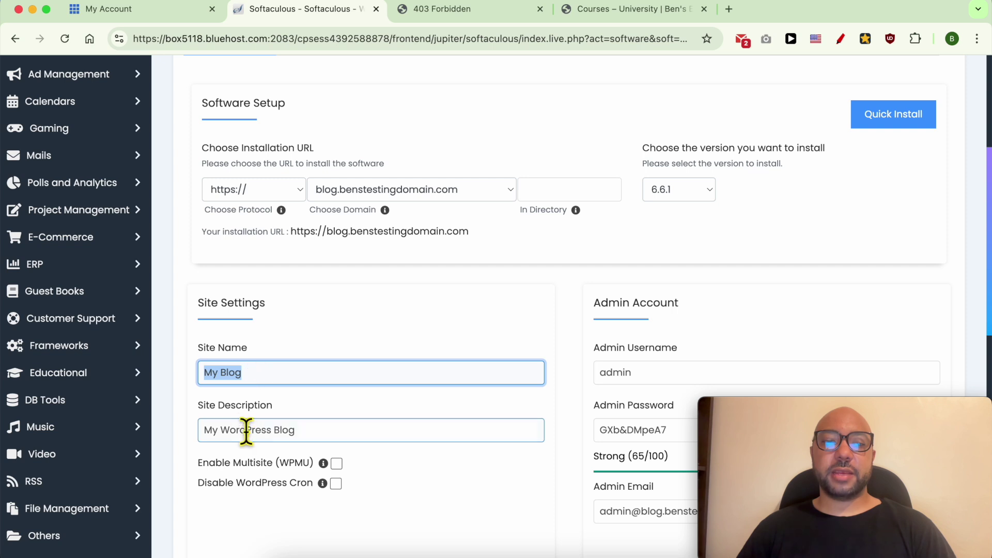
{"action": "triple_click", "coordinate": [239, 430]}
{"action": "triple_click", "coordinate": [256, 382]}
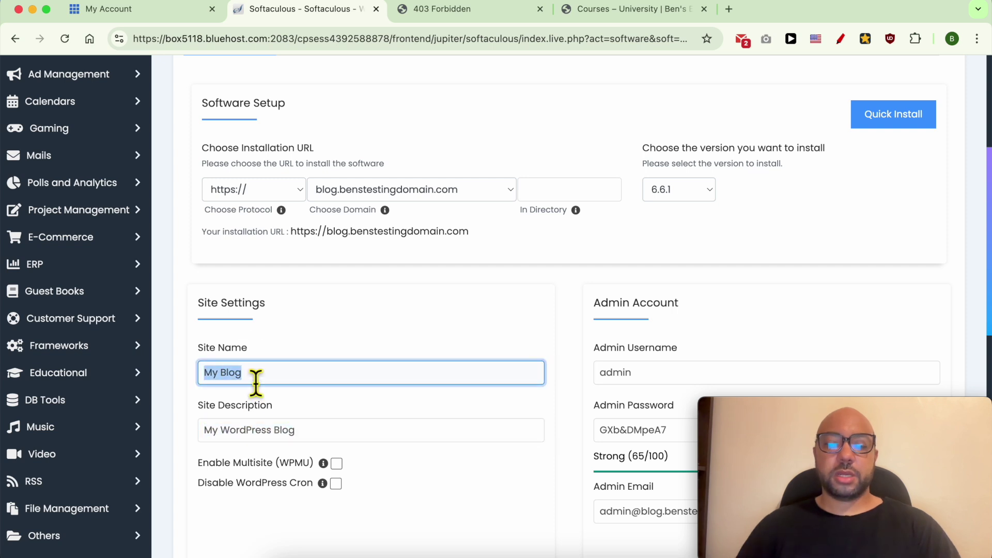
{"action": "type", "text": "Blog"}
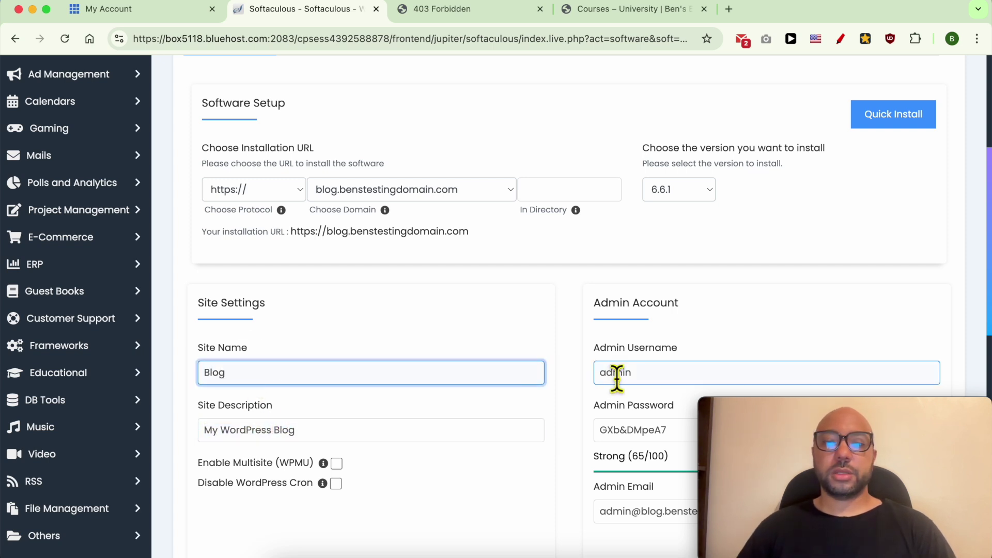
Replace the default admin username, password (rated Strong) and admin email with your own
{"action": "left_click", "coordinate": [642, 371]}
{"action": "scroll", "coordinate": [667, 195], "scroll_direction": "down", "scroll_amount": 4}
{"action": "left_click", "coordinate": [658, 196]}
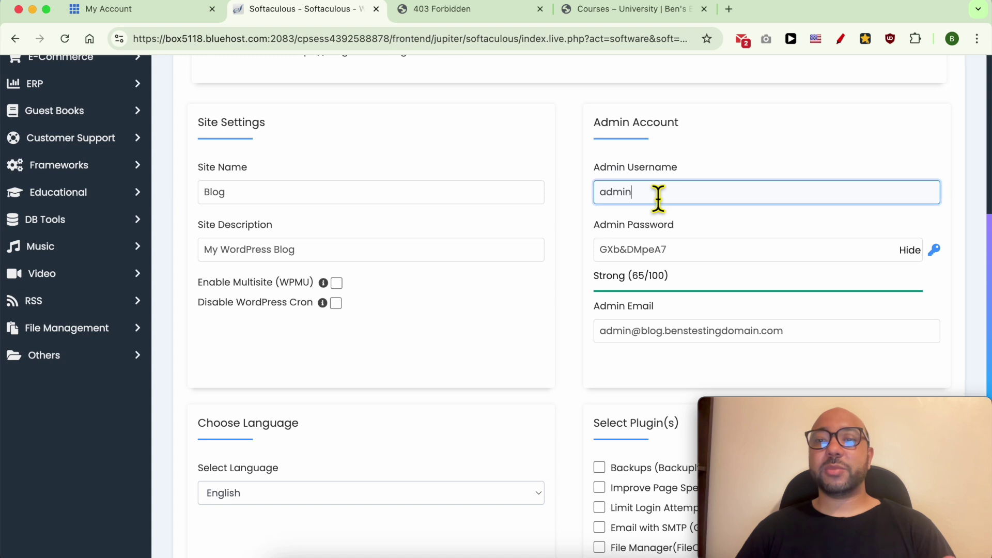
{"action": "double_click", "coordinate": [658, 198]}
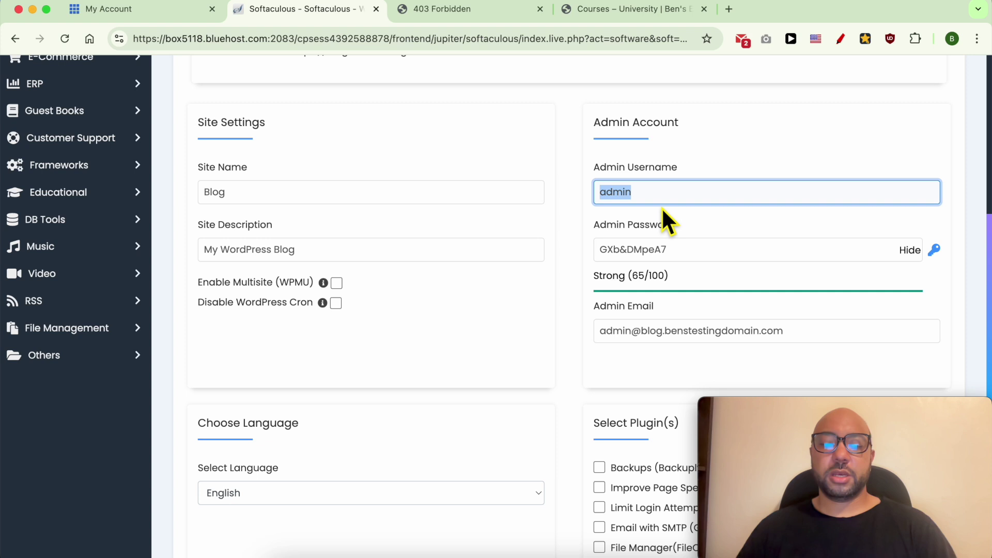
{"action": "type", "text": "Ben"}
{"action": "key", "text": "Tab"}
{"action": "left_click", "coordinate": [910, 250]}
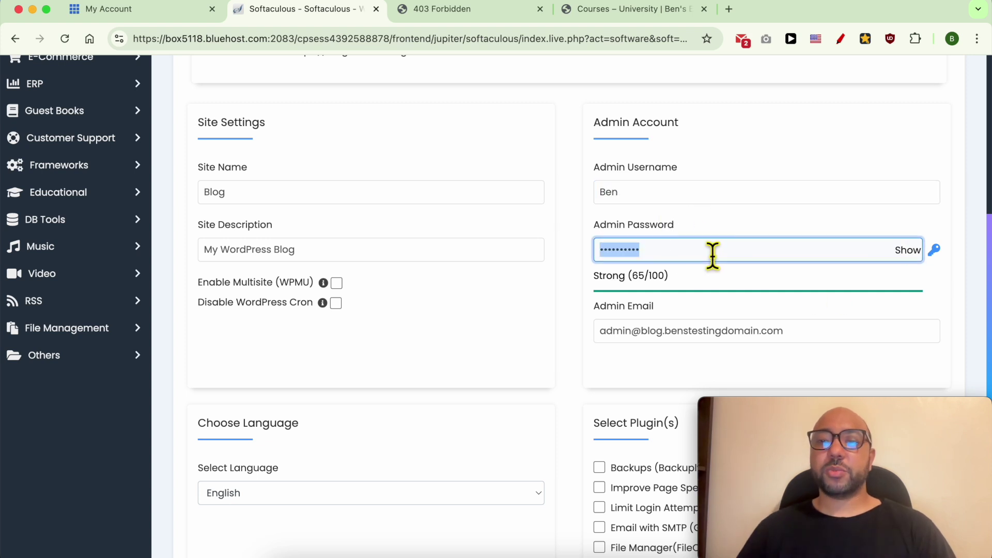
{"action": "type", "text": "••••"}
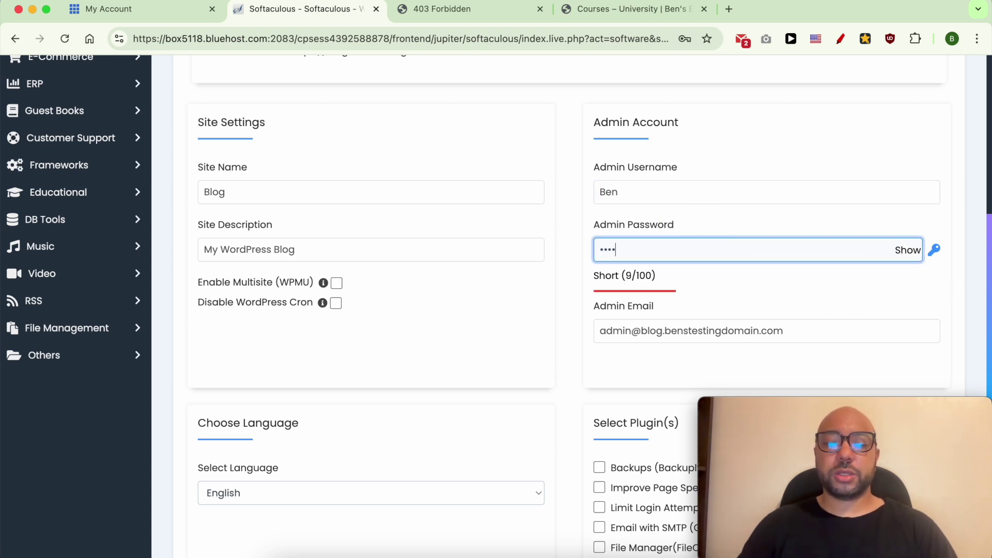
{"action": "type", "text": "•••••••"}
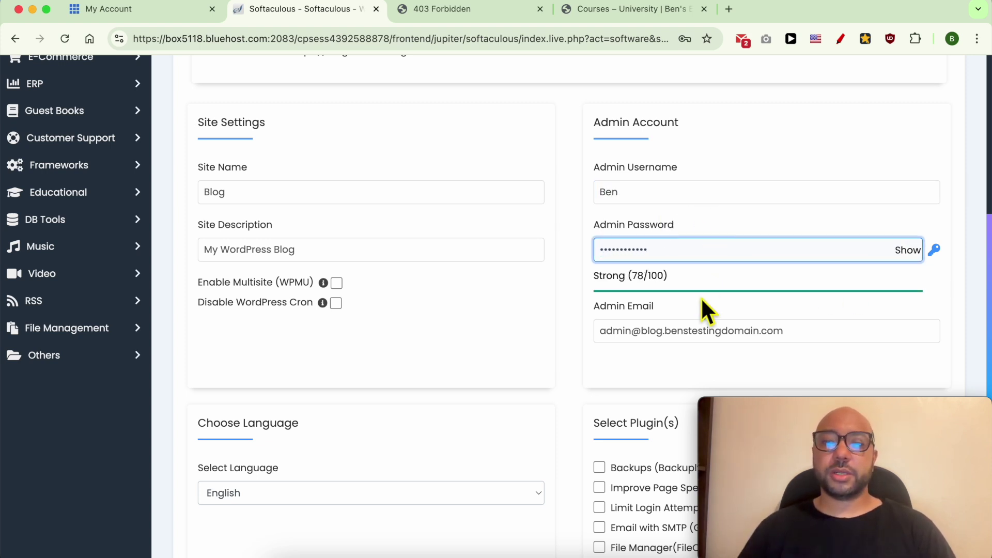
{"action": "triple_click", "coordinate": [670, 343]}
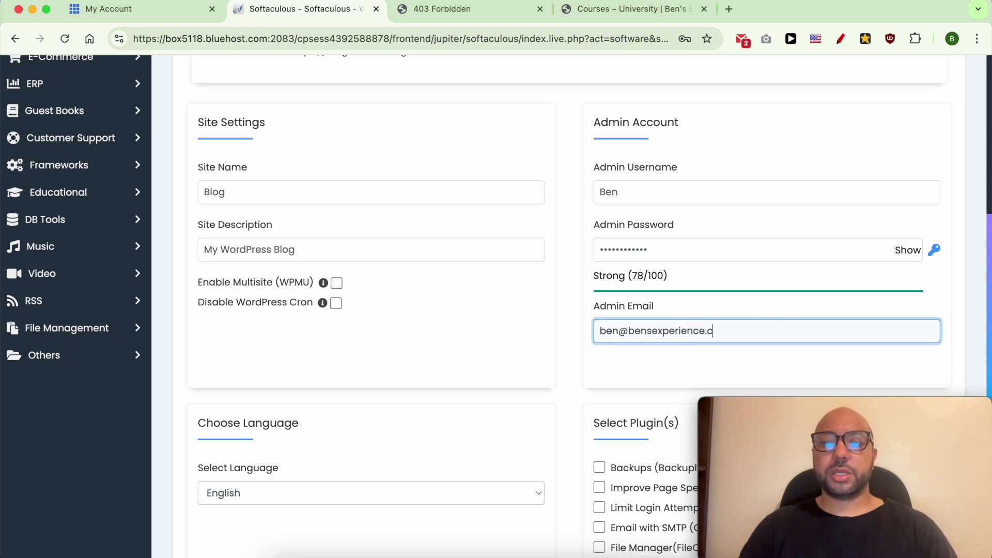
{"action": "scroll", "coordinate": [284, 361], "scroll_direction": "down", "scroll_amount": 5}
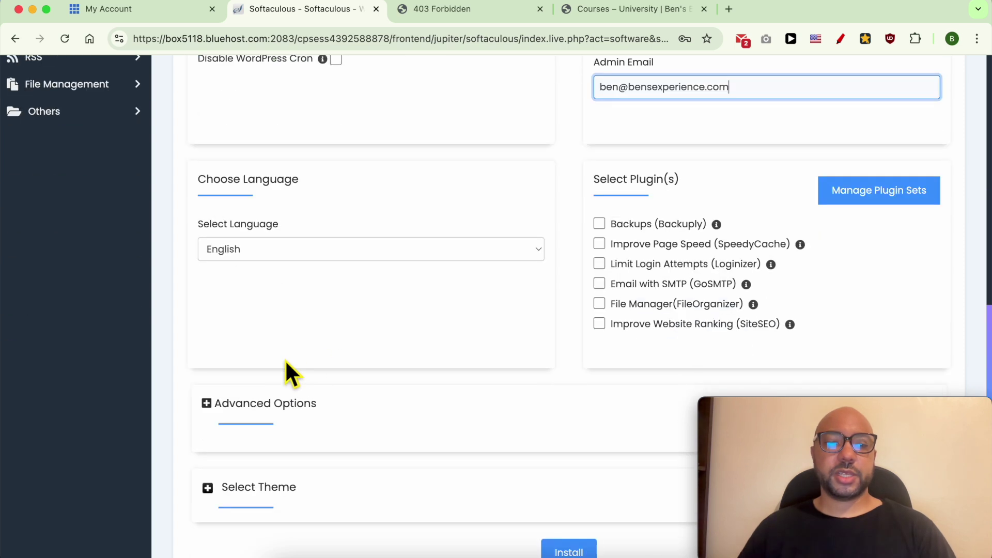
Keep English as the site language and leave the plugins unchecked
{"action": "left_click", "coordinate": [277, 253]}
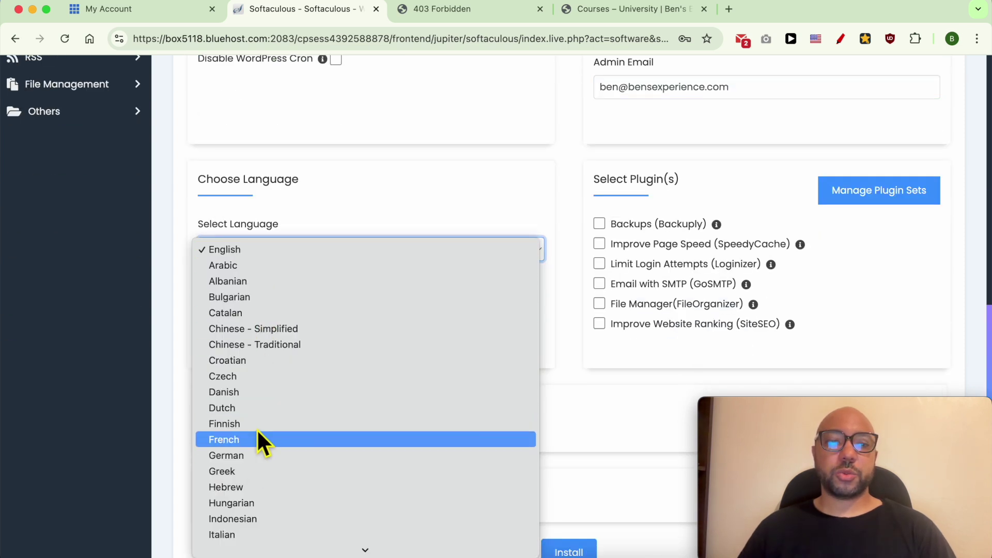
{"action": "left_click", "coordinate": [258, 250]}
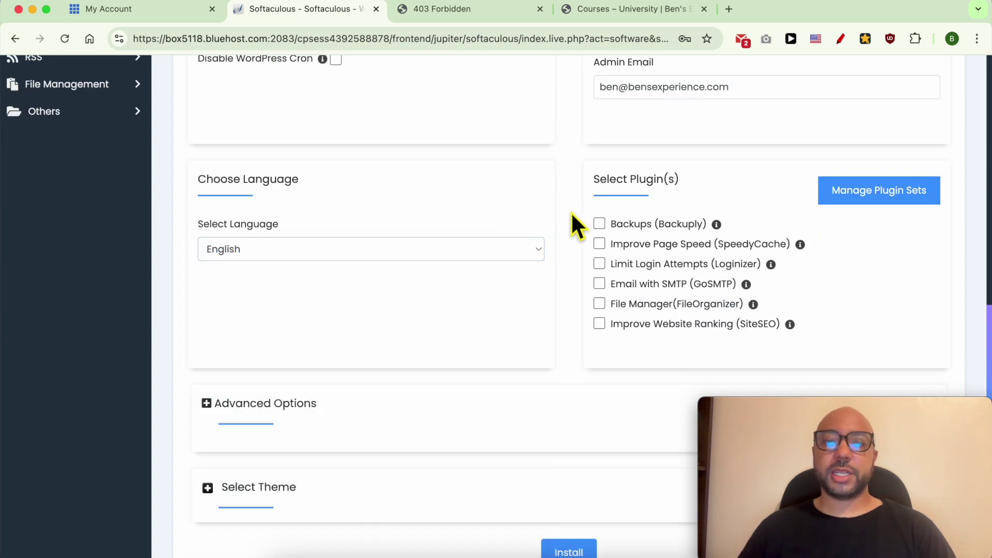
{"action": "left_click", "coordinate": [607, 243]}
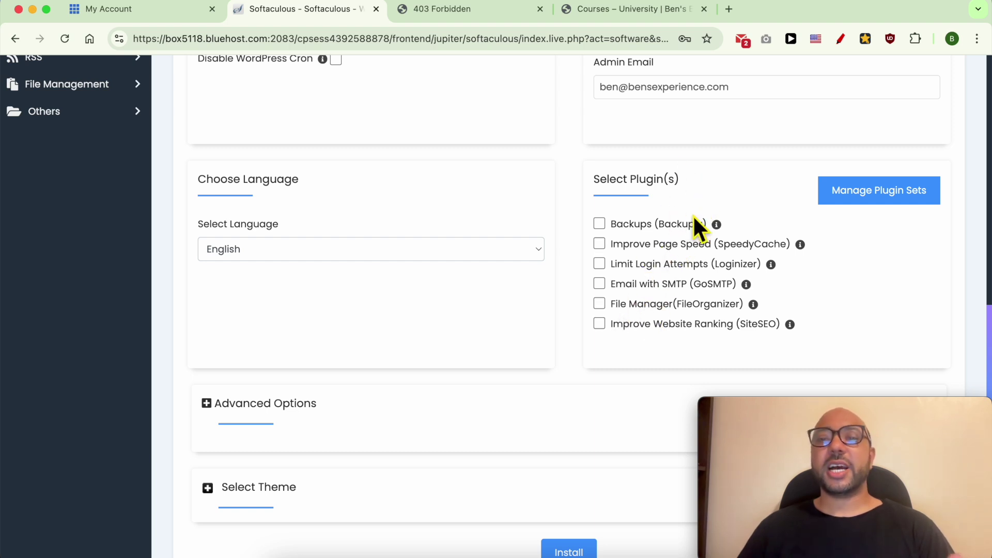
Under Advanced Options, rename the database from wp54 to blogbens
{"action": "scroll", "coordinate": [603, 274], "scroll_direction": "down", "scroll_amount": 3}
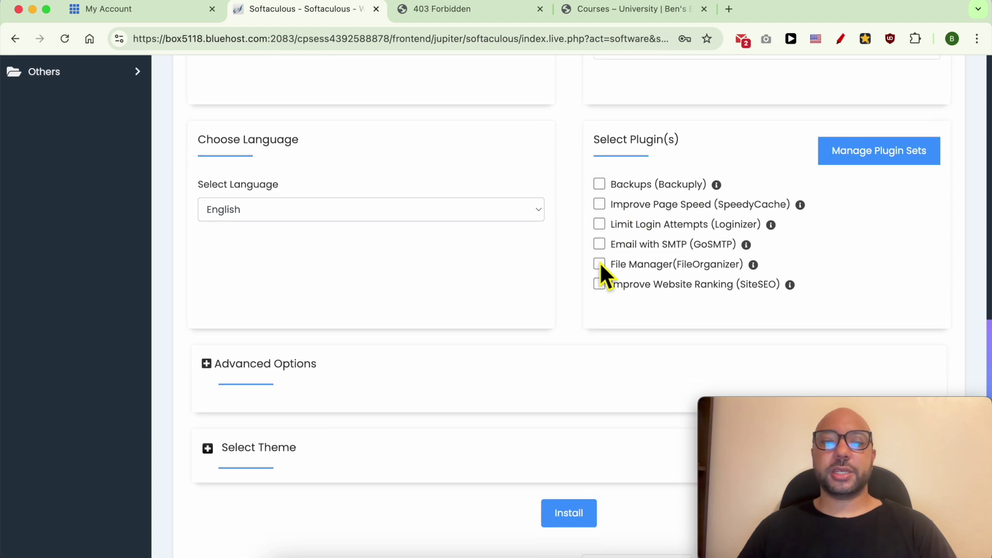
{"action": "left_click", "coordinate": [286, 344]}
{"action": "scroll", "coordinate": [255, 362], "scroll_direction": "down", "scroll_amount": 5}
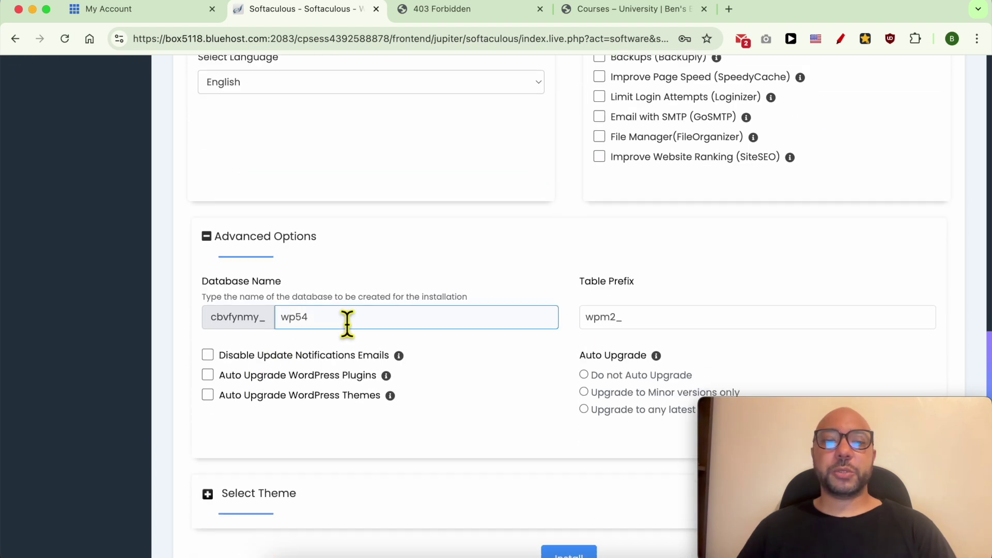
{"action": "scroll", "coordinate": [236, 309], "scroll_direction": "up", "scroll_amount": 2}
{"action": "triple_click", "coordinate": [240, 321]}
{"action": "double_click", "coordinate": [330, 360]}
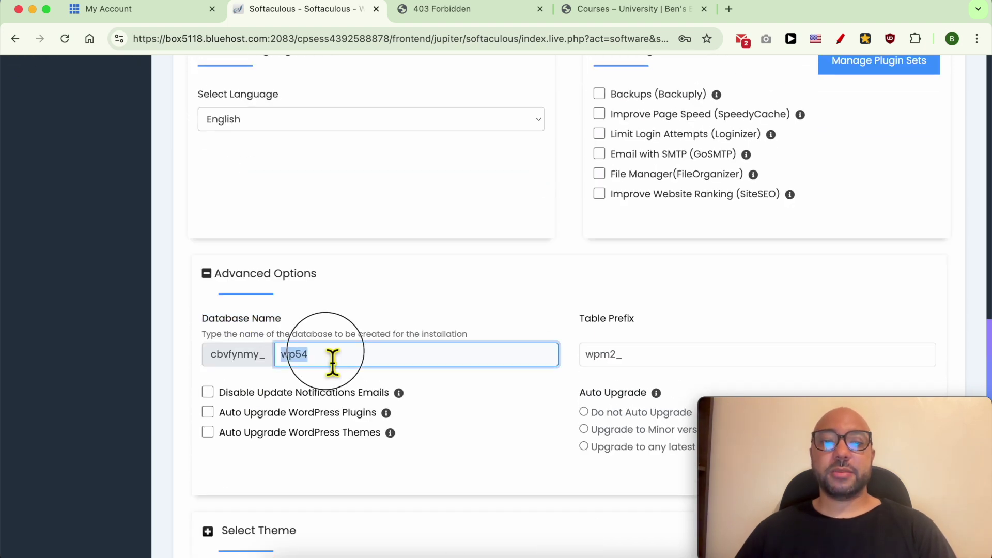
{"action": "type", "text": "bens"}
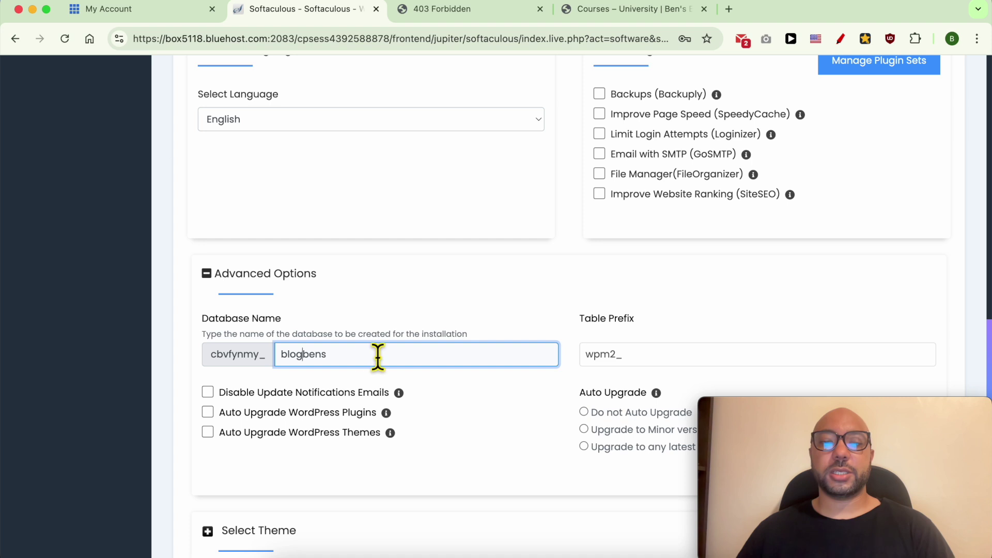
{"action": "left_click", "coordinate": [540, 289]}
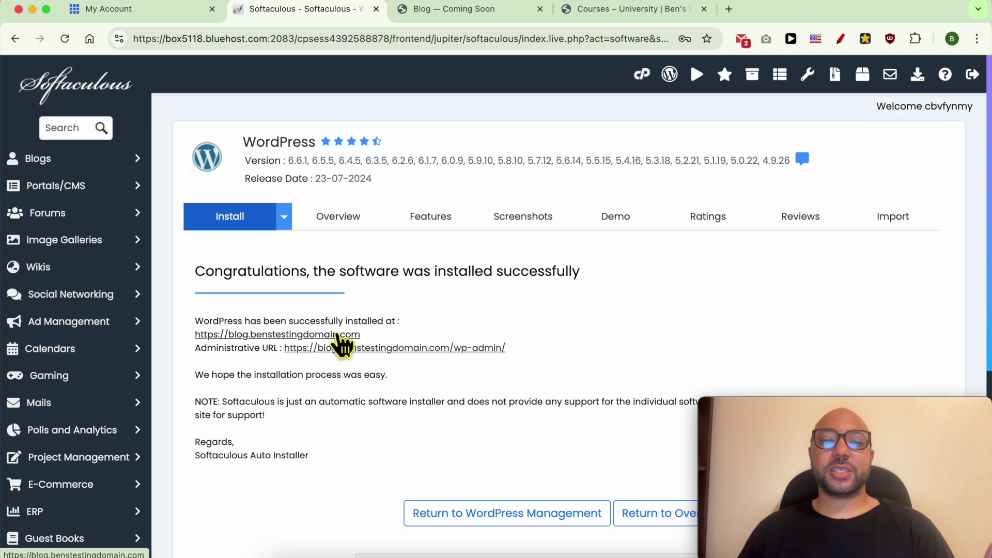
Open the newly installed blog.benstestingdomain.com site in a new tab from the success page
{"action": "left_click", "coordinate": [338, 334]}
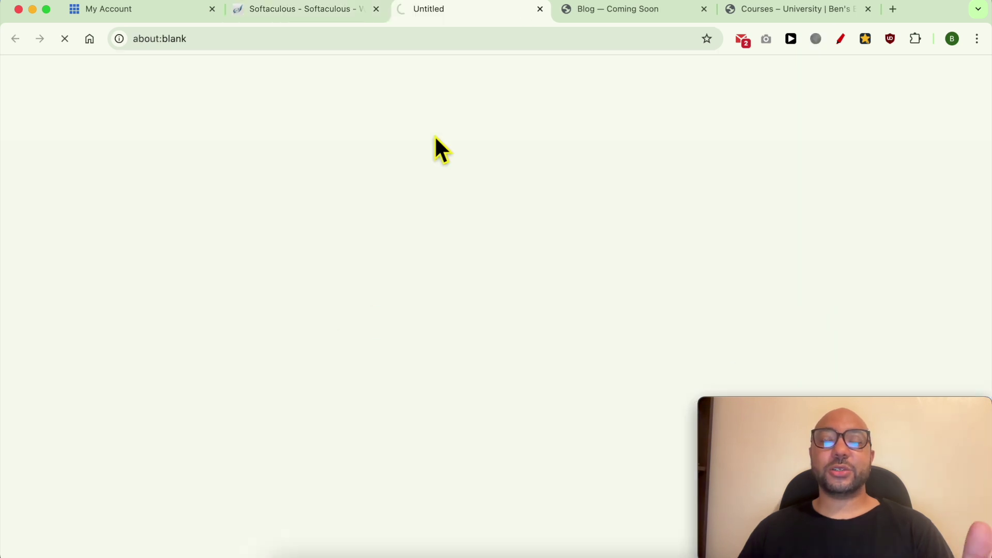